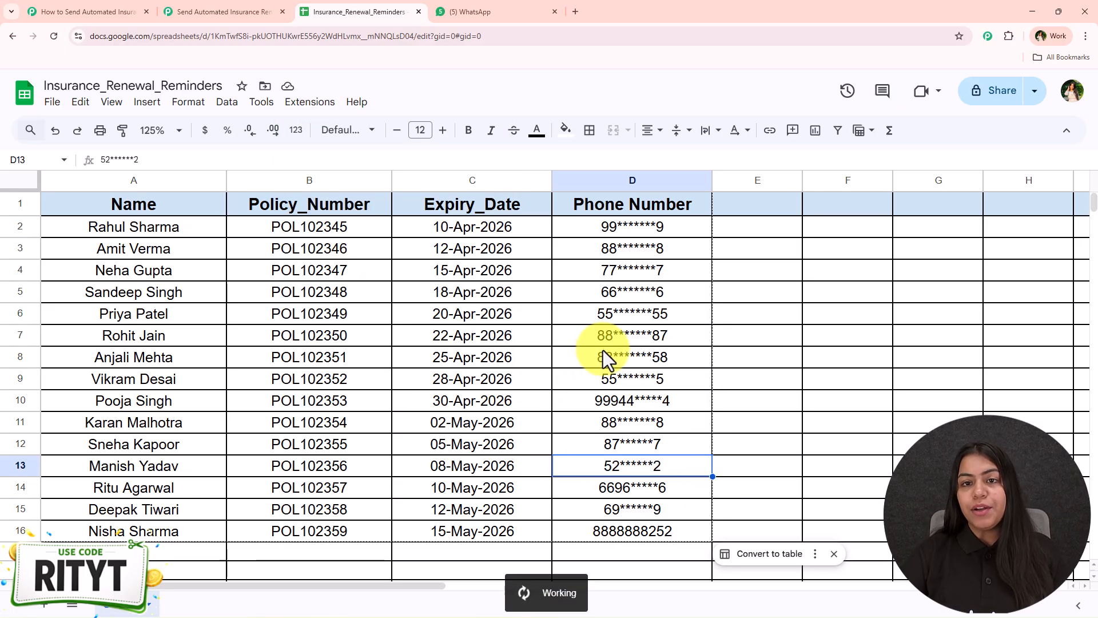
- Select the 15 customer names in cells A2:A16 of the Insurance_Renewal_Reminders sheet
drag(195, 227, 189, 530)
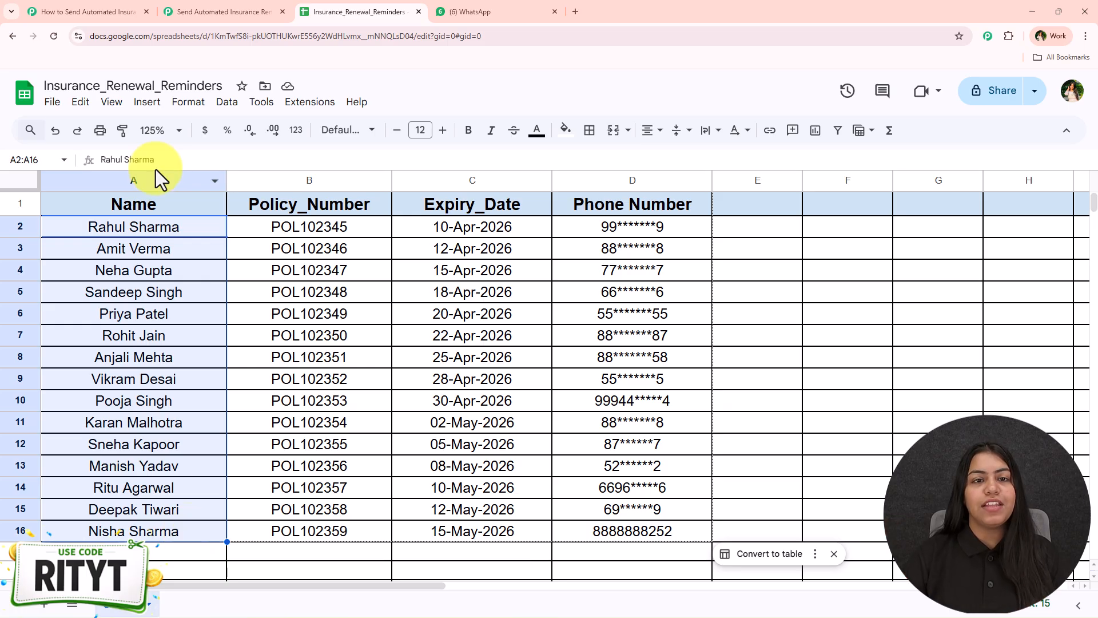
- Scroll through the Pabbly ChatFlow 2 renewal reminder messages in WhatsApp Web
click(483, 11)
scroll(529, 404, up, 15)
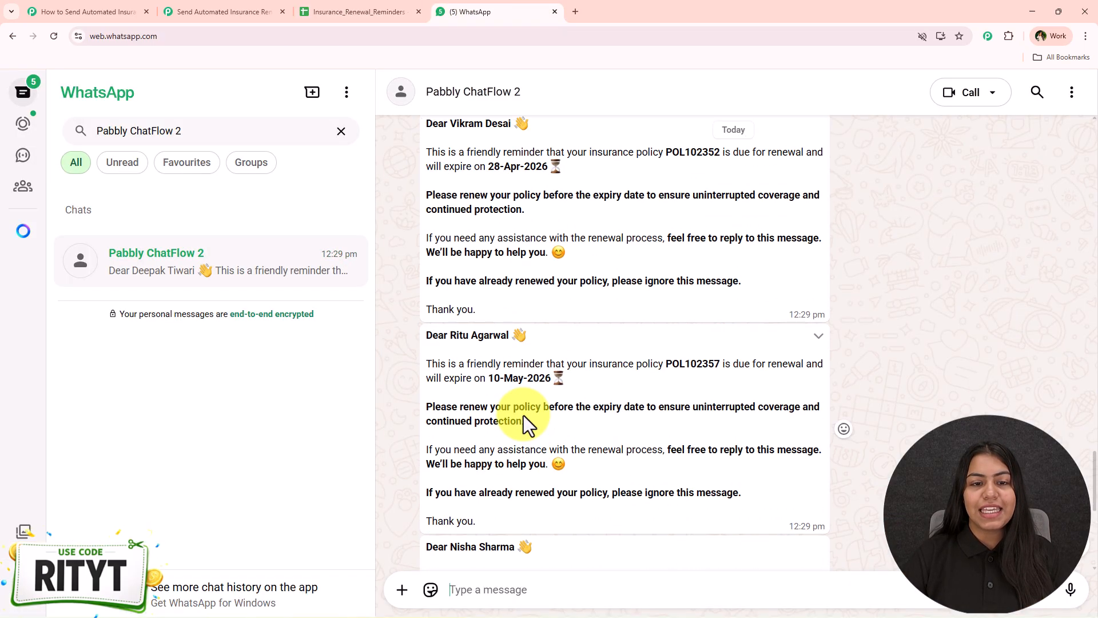
scroll(512, 438, up, 20)
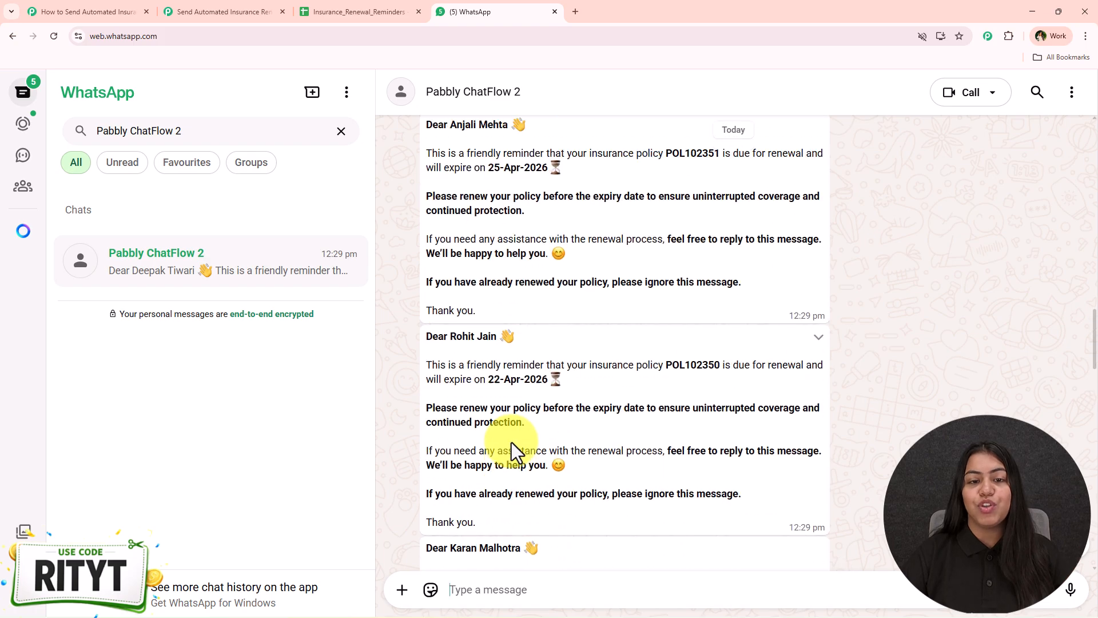
scroll(507, 445, up, 3)
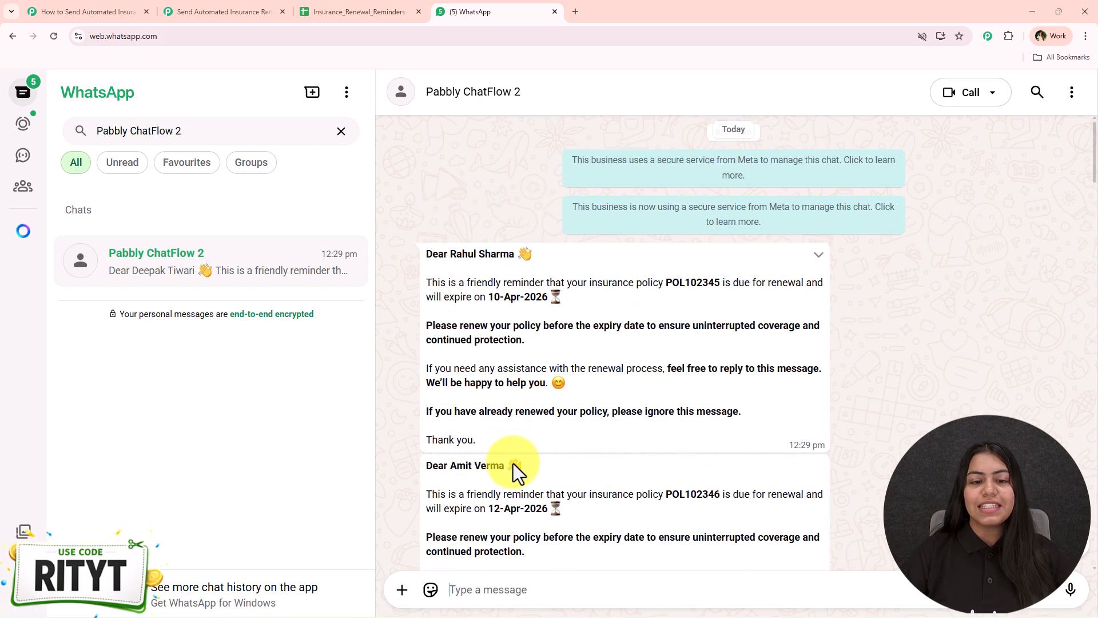
scroll(614, 317, down, 7)
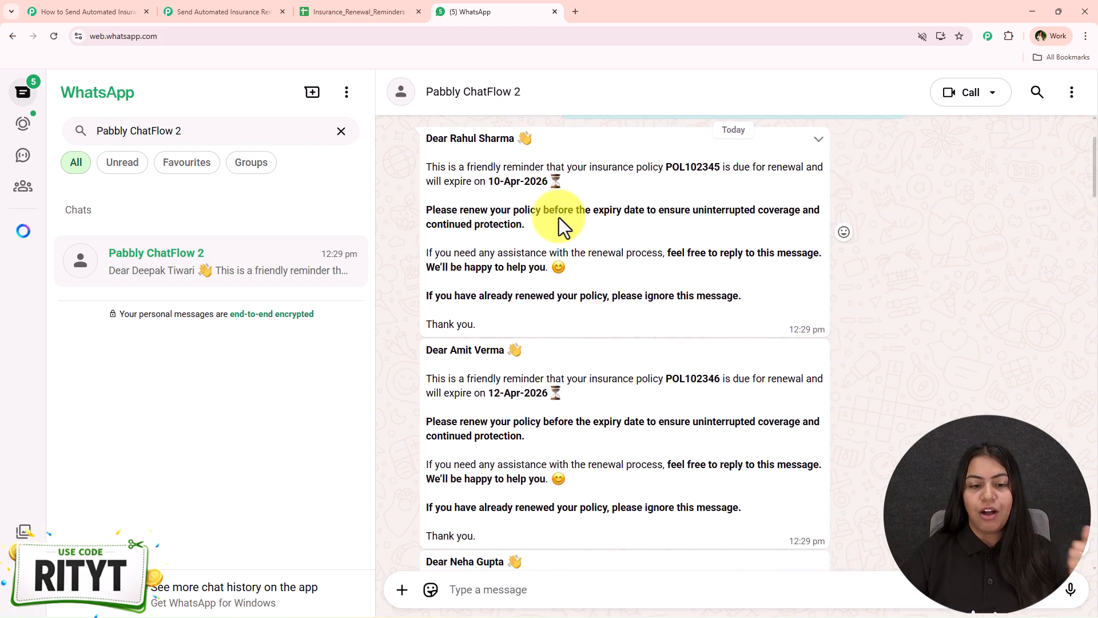
scroll(531, 309, down, 10)
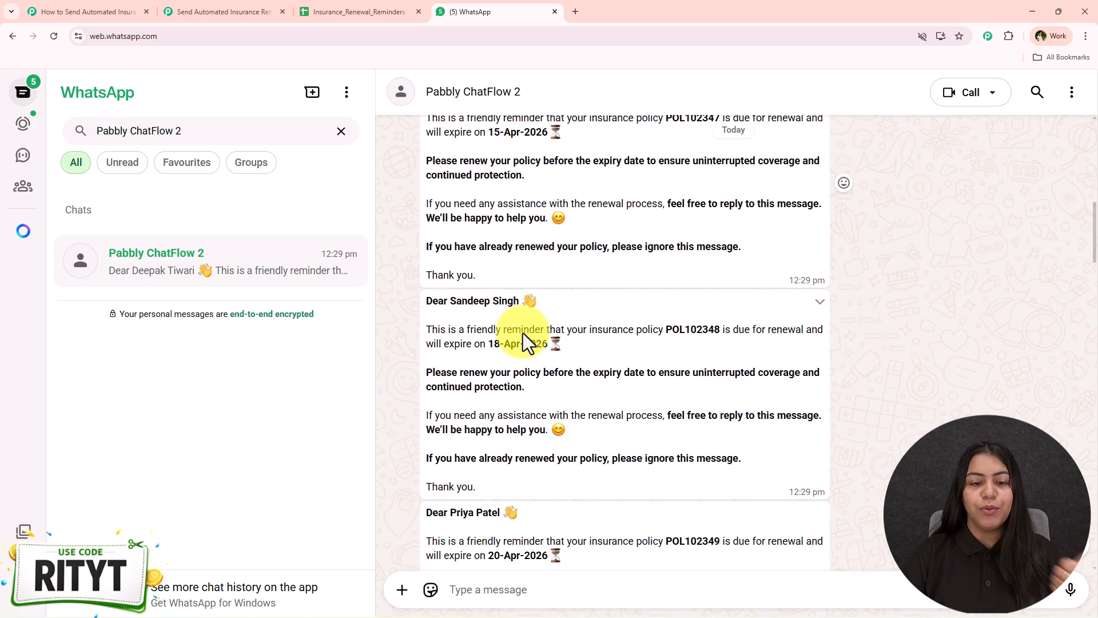
scroll(488, 267, down, 12)
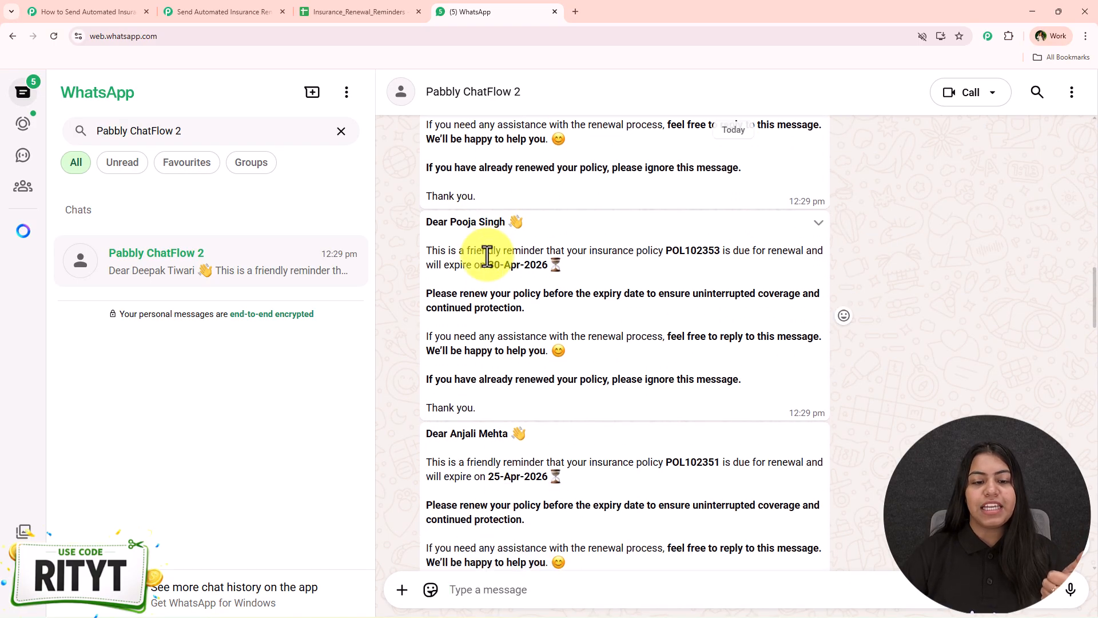
scroll(488, 269, down, 6)
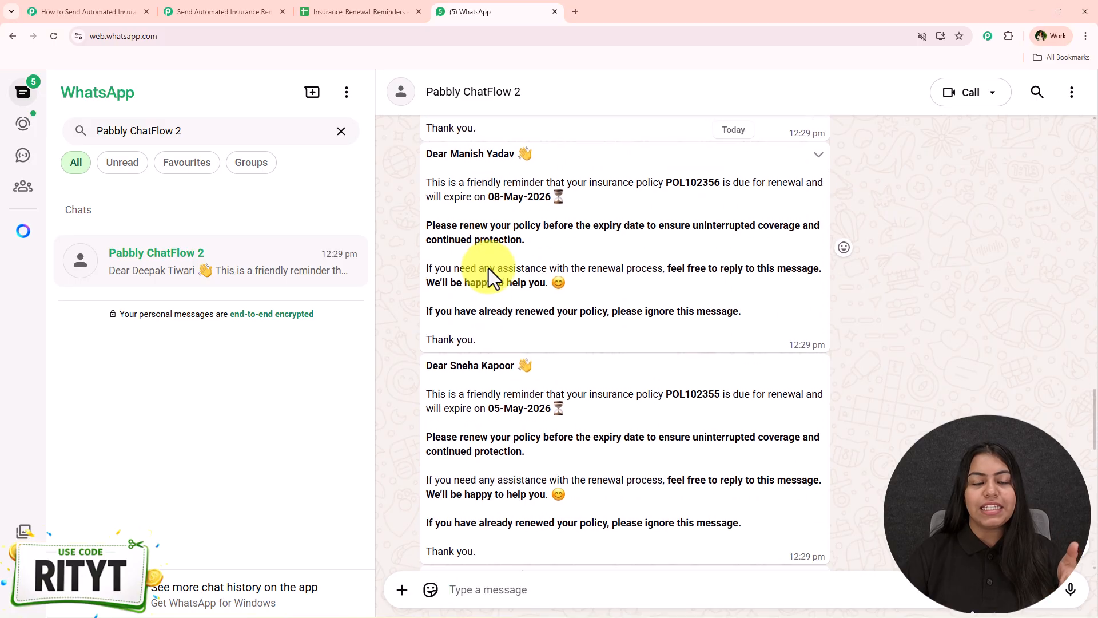
click(361, 11)
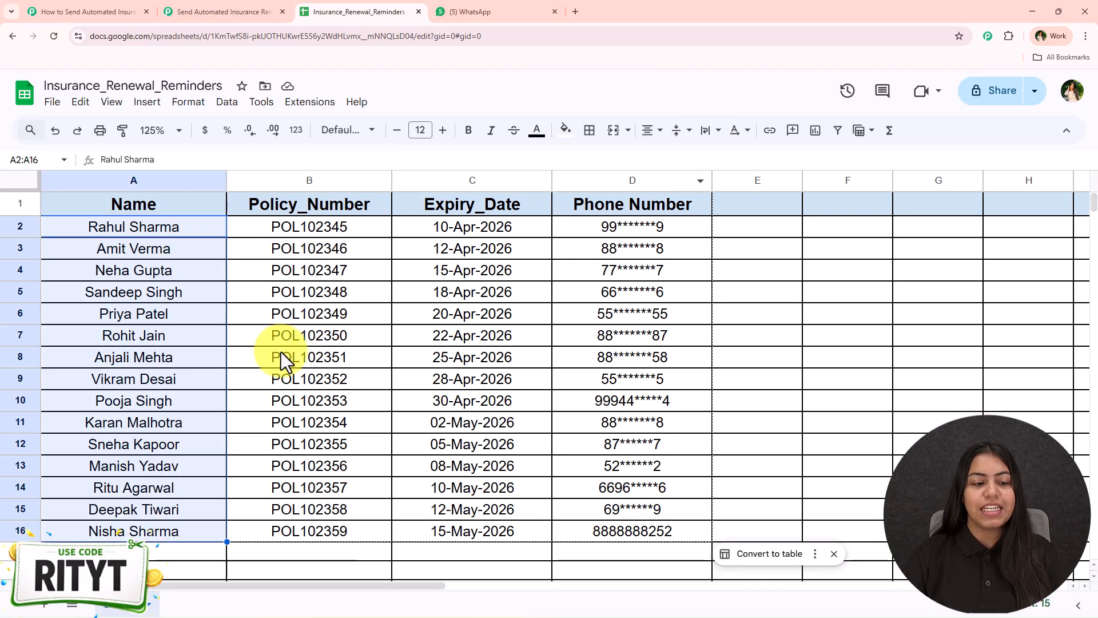
click(277, 353)
drag(157, 534, 153, 247)
click(479, 11)
scroll(471, 275, down, 9)
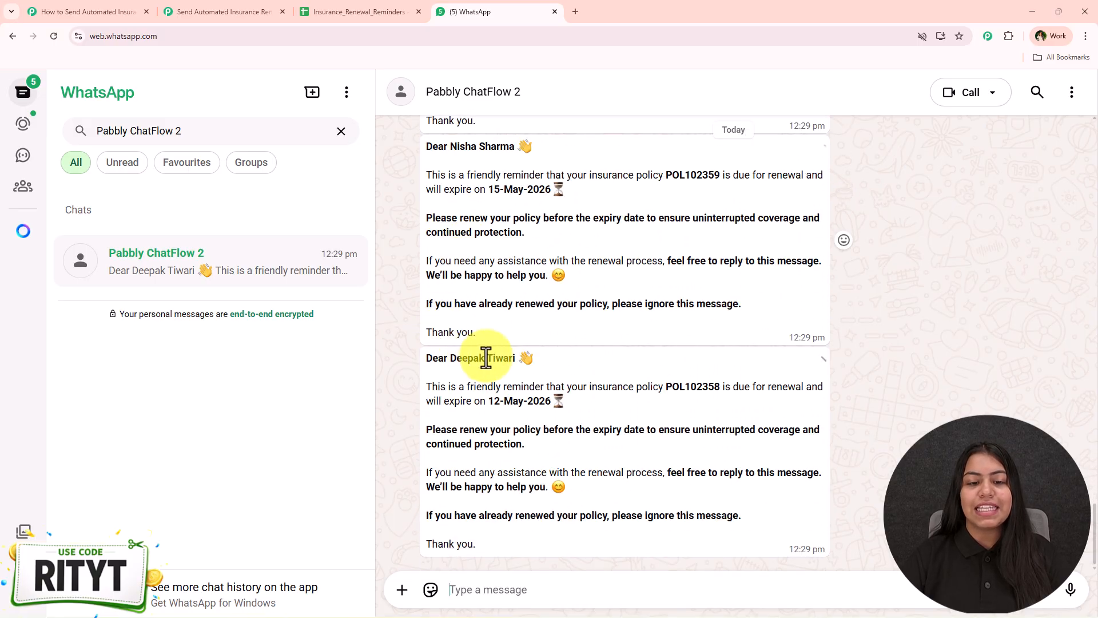
click(329, 10)
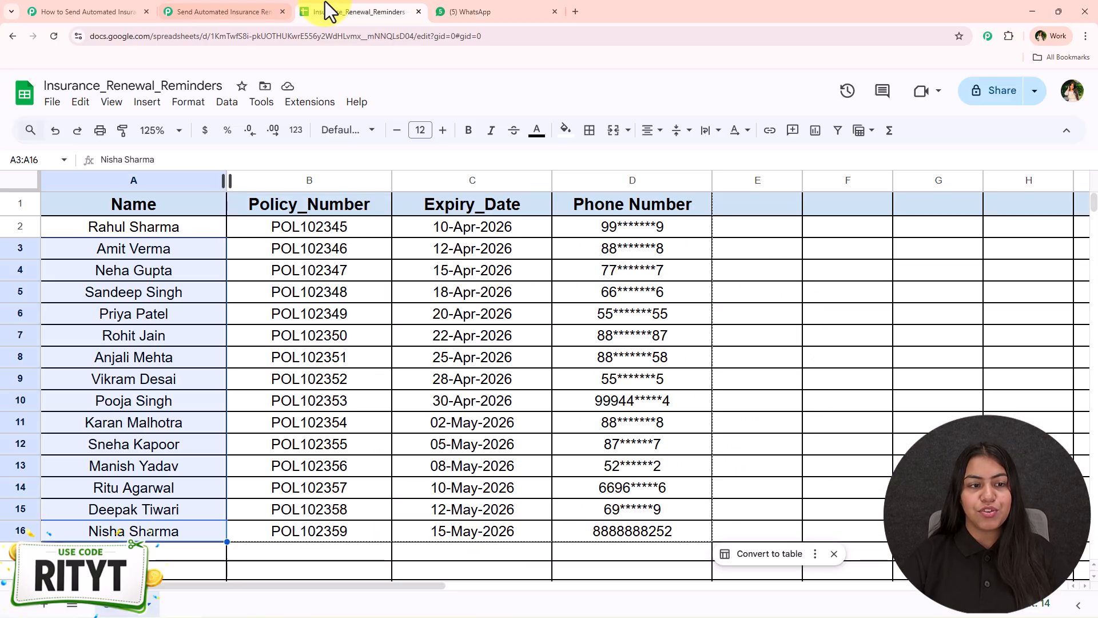
click(296, 507)
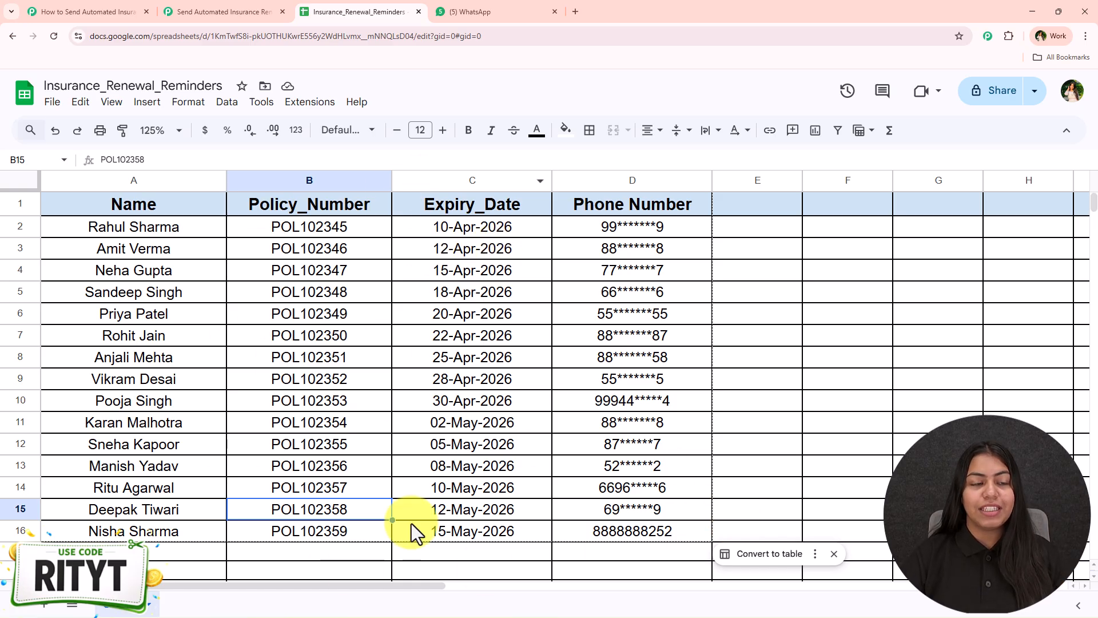
click(80, 11)
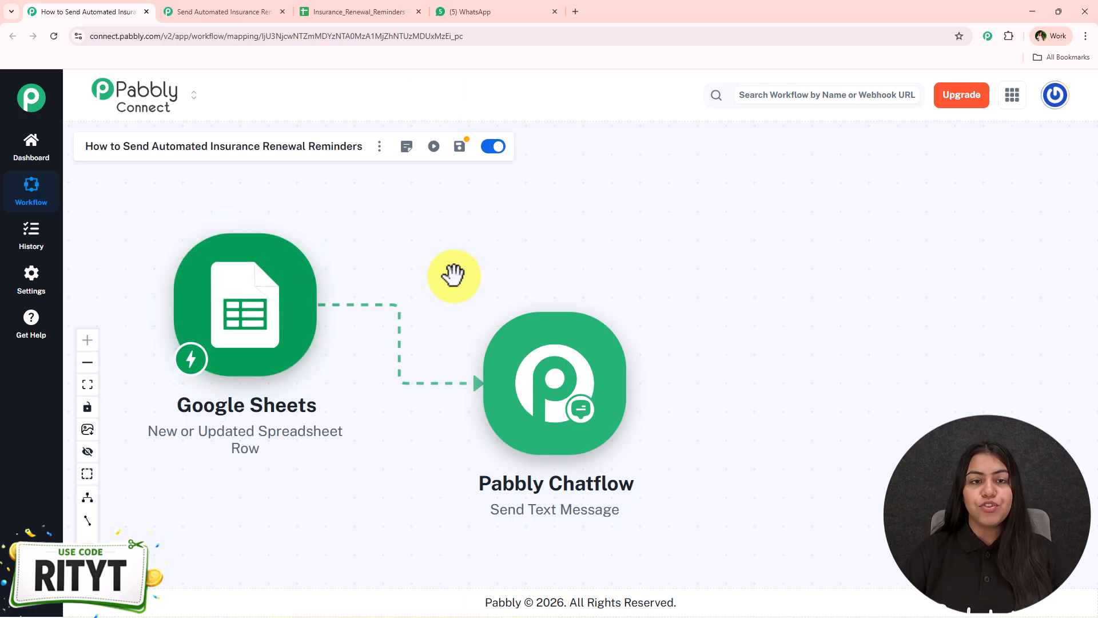
- Scroll through the WhatsApp reminder chat once more
click(459, 1)
scroll(475, 417, up, 10)
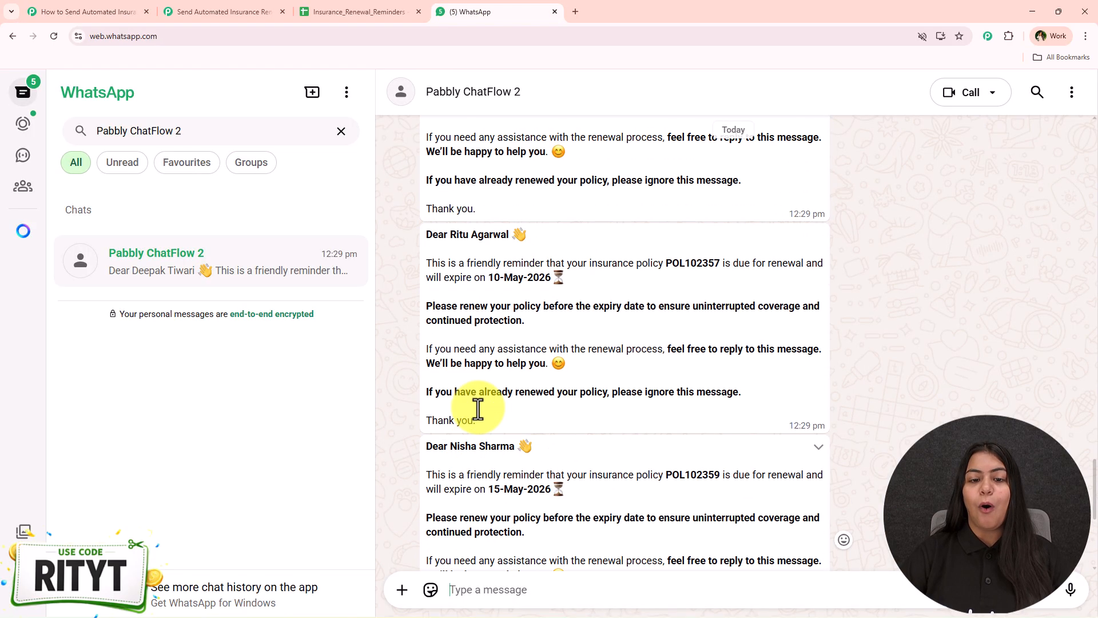
scroll(479, 410, up, 5)
scroll(429, 286, down, 6)
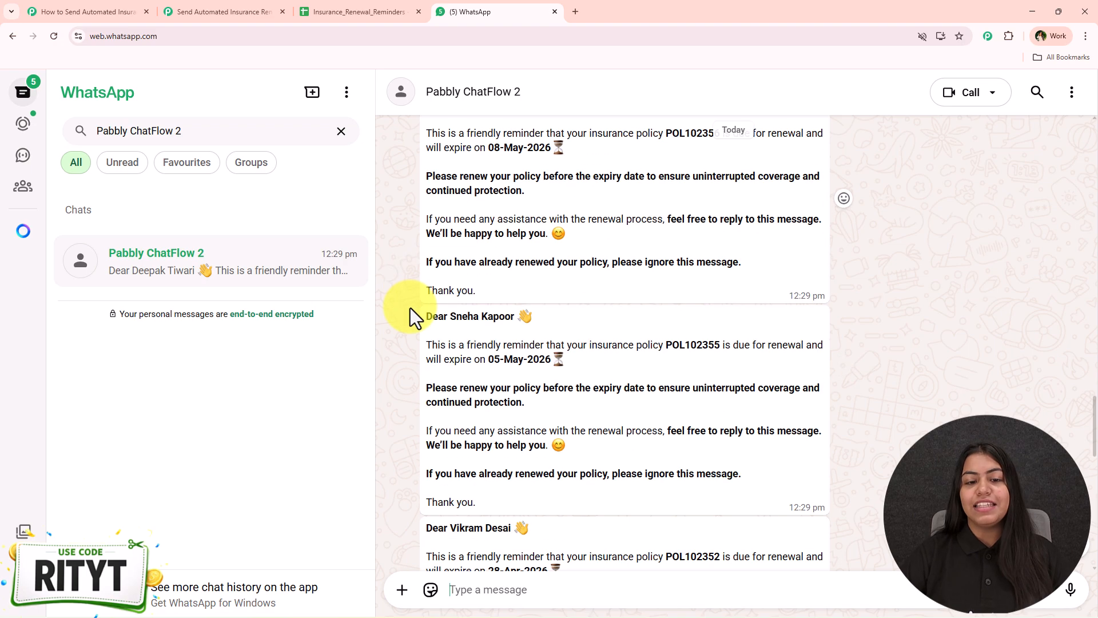
scroll(410, 308, down, 10)
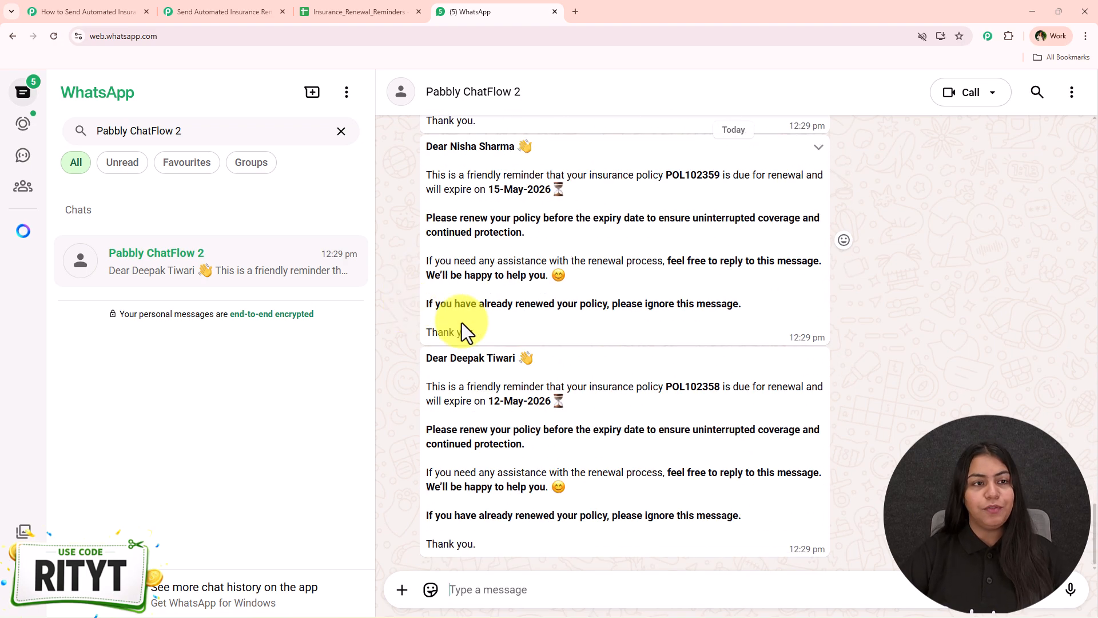
- Nudge the Google Sheets step in the finished workflow, then switch to the empty renewal reminders workflow
click(135, 9)
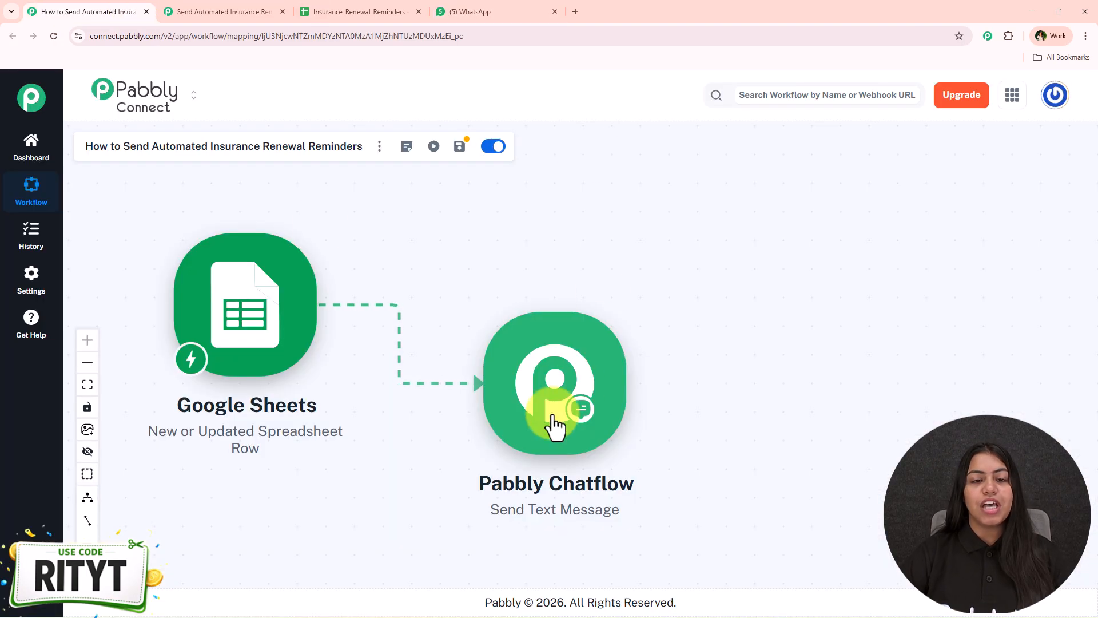
drag(236, 298, 231, 285)
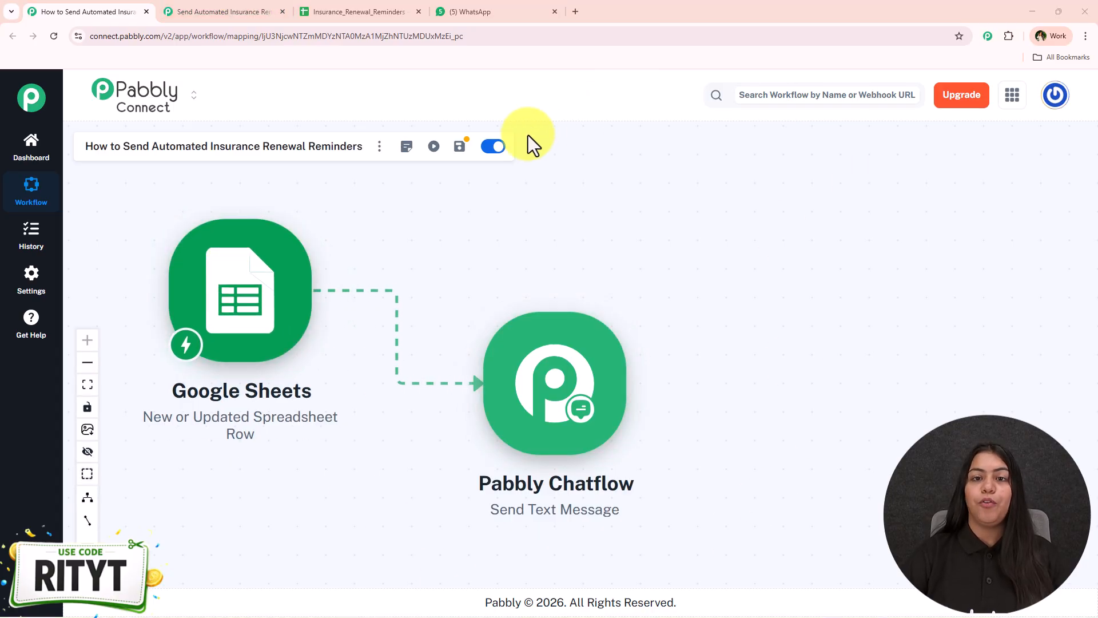
click(257, 11)
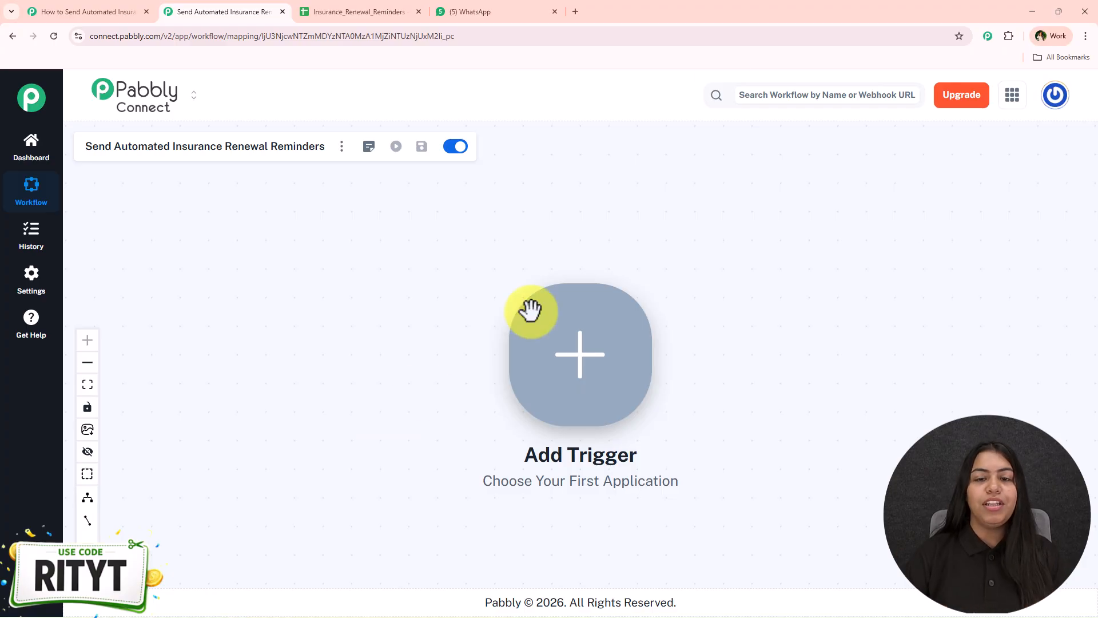
- Load pabbly.com/connect in a new browser tab and dismiss the limited-offer popup
click(576, 11)
text(pab)
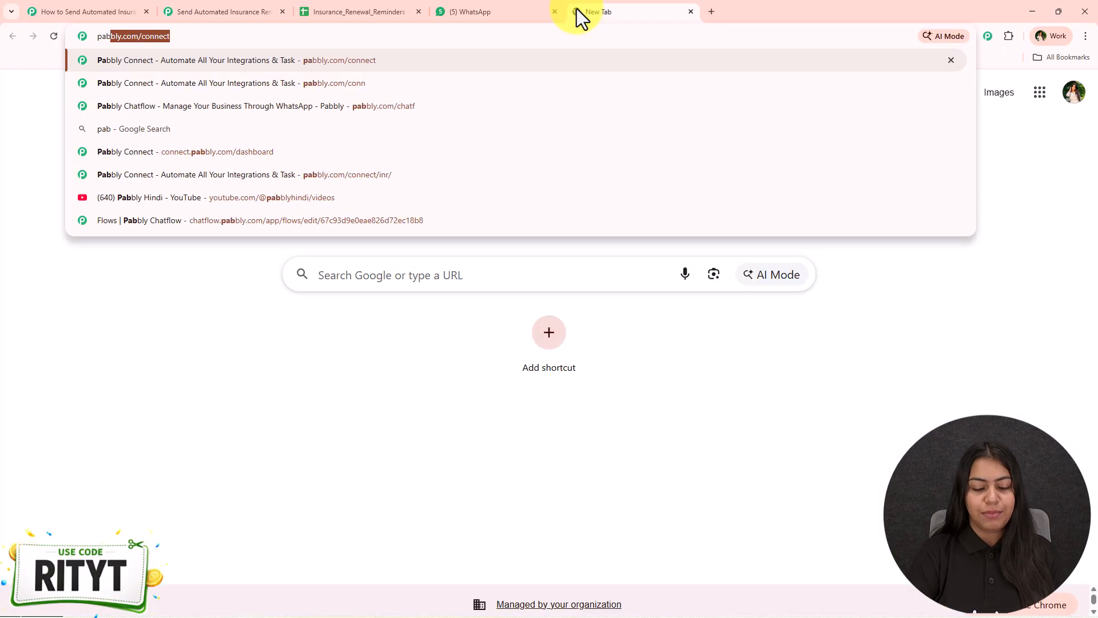
text(bly.com/conn)
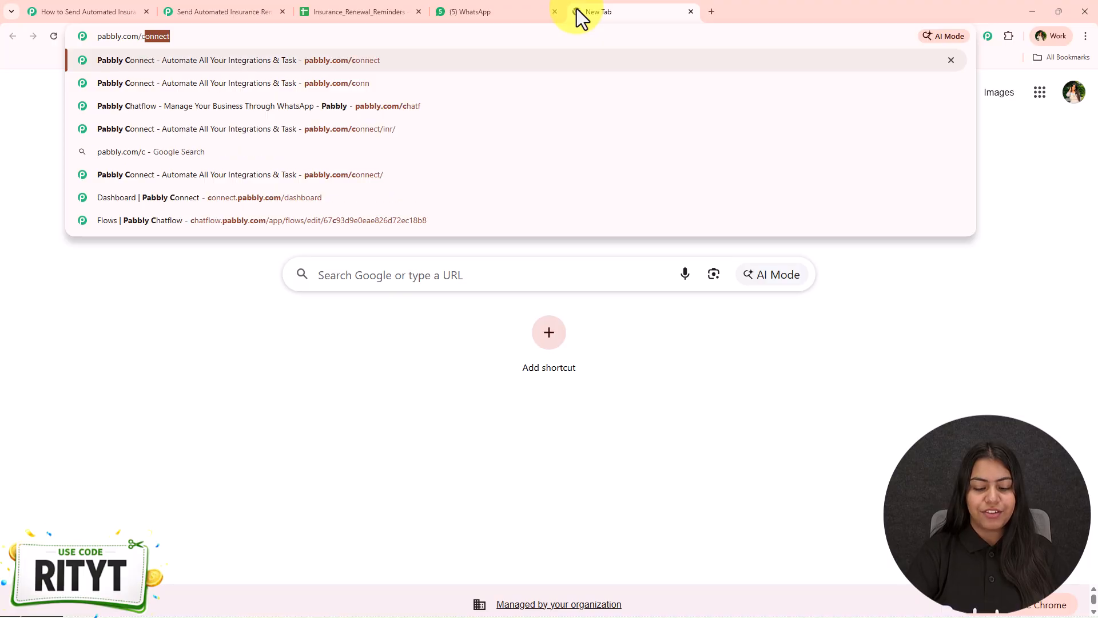
key(Return)
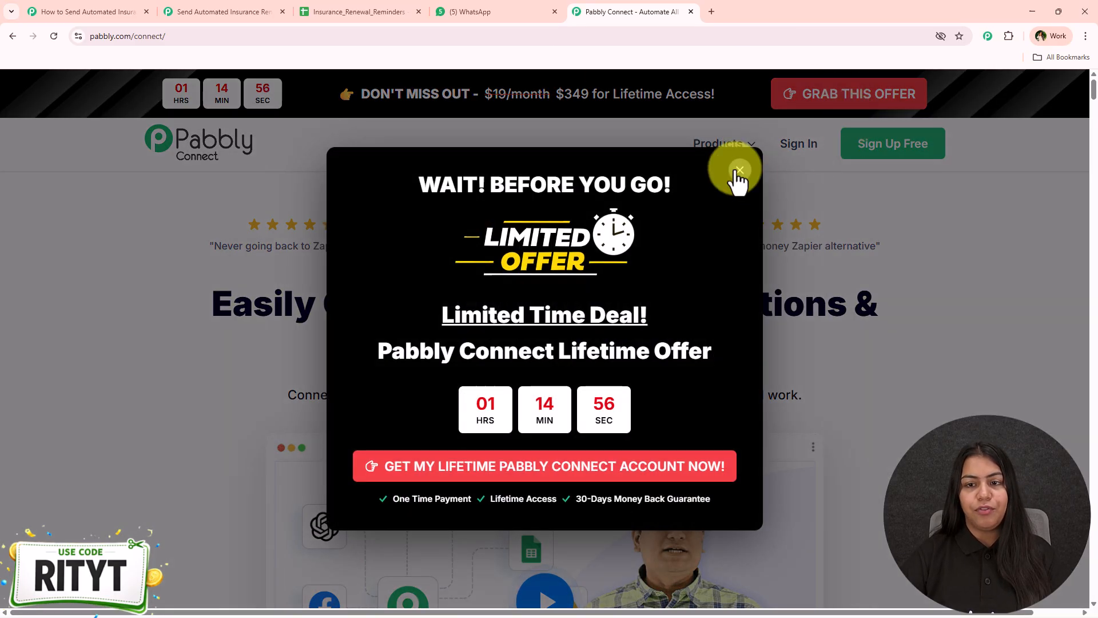
click(737, 168)
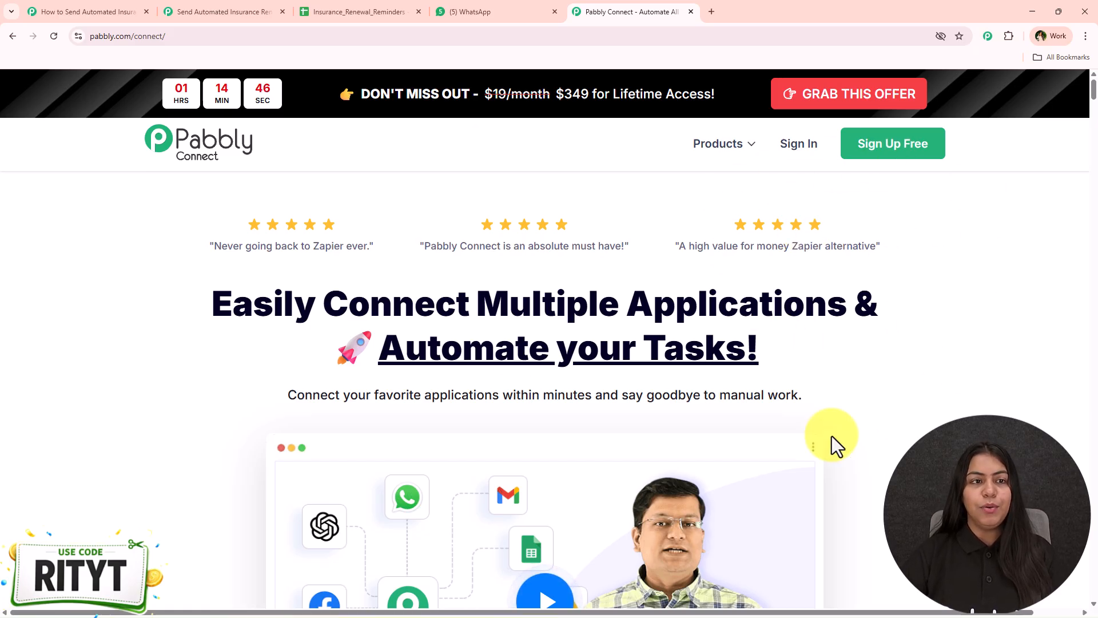
- Scroll up through the WhatsApp reminder chat
click(453, 9)
scroll(517, 447, up, 8)
scroll(517, 448, up, 8)
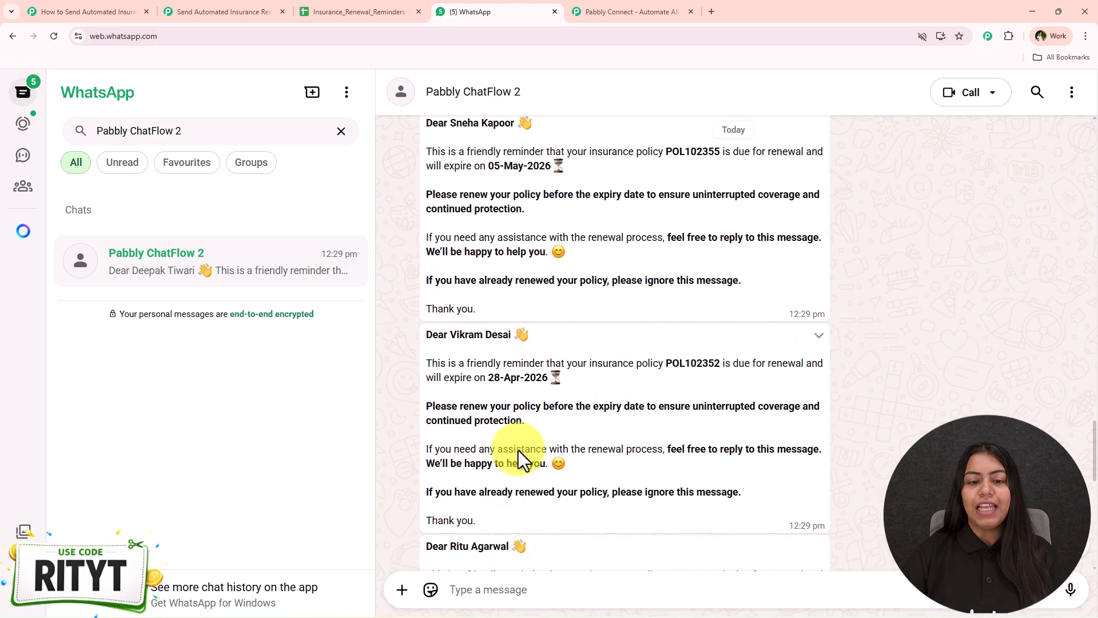
scroll(518, 451, up, 3)
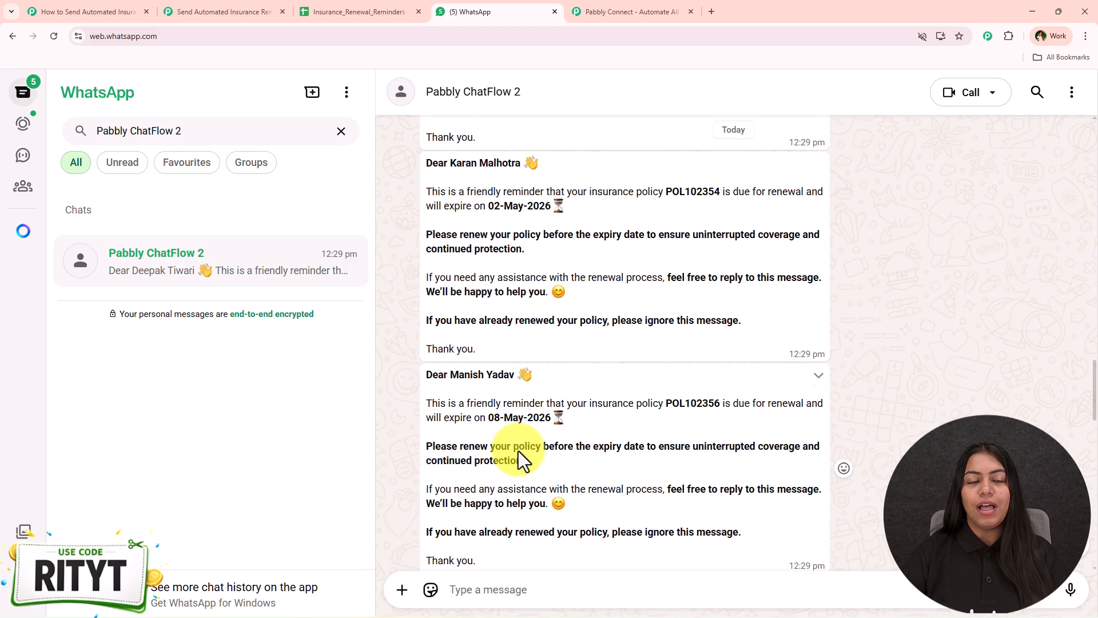
- Glance at the empty renewal workflow, then return to the finished example and pan its diagram
click(114, 9)
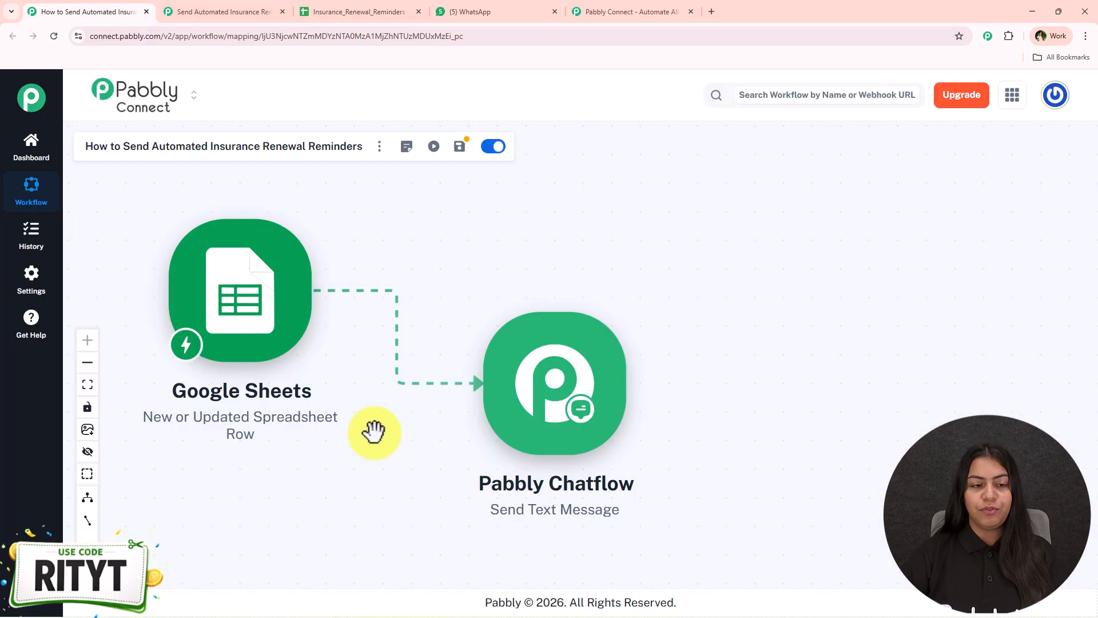
click(200, 10)
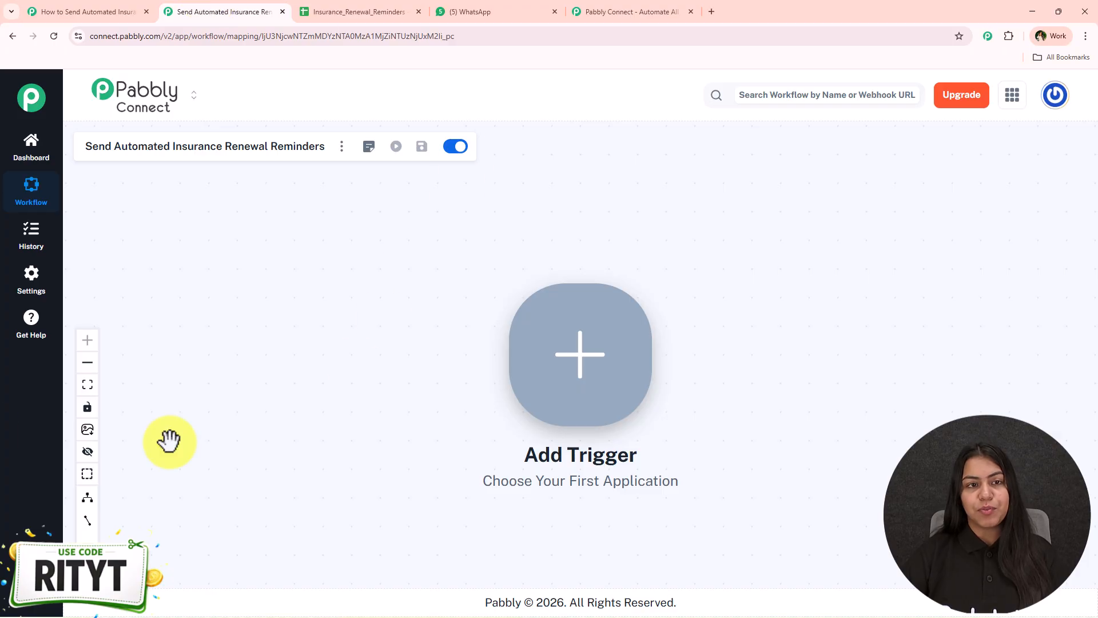
click(68, 11)
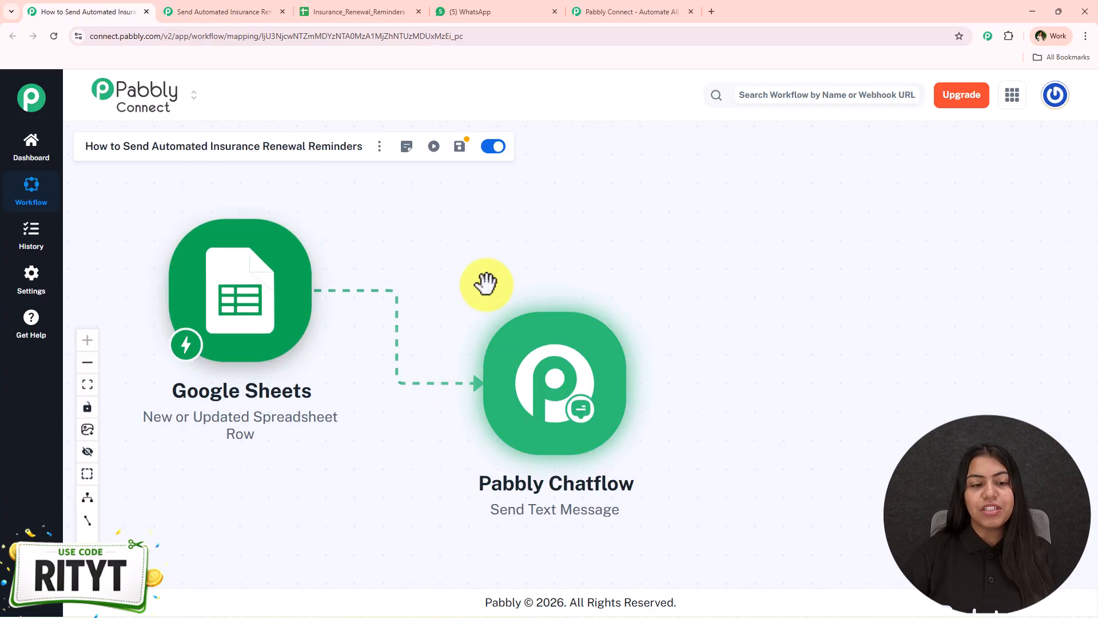
drag(488, 282, 511, 276)
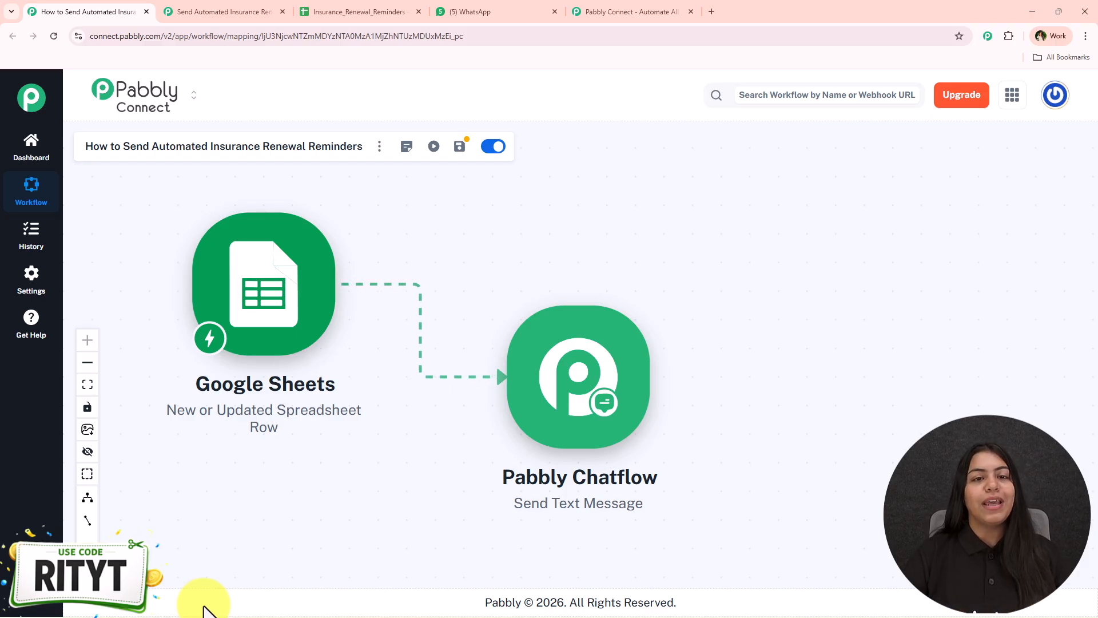
click(268, 12)
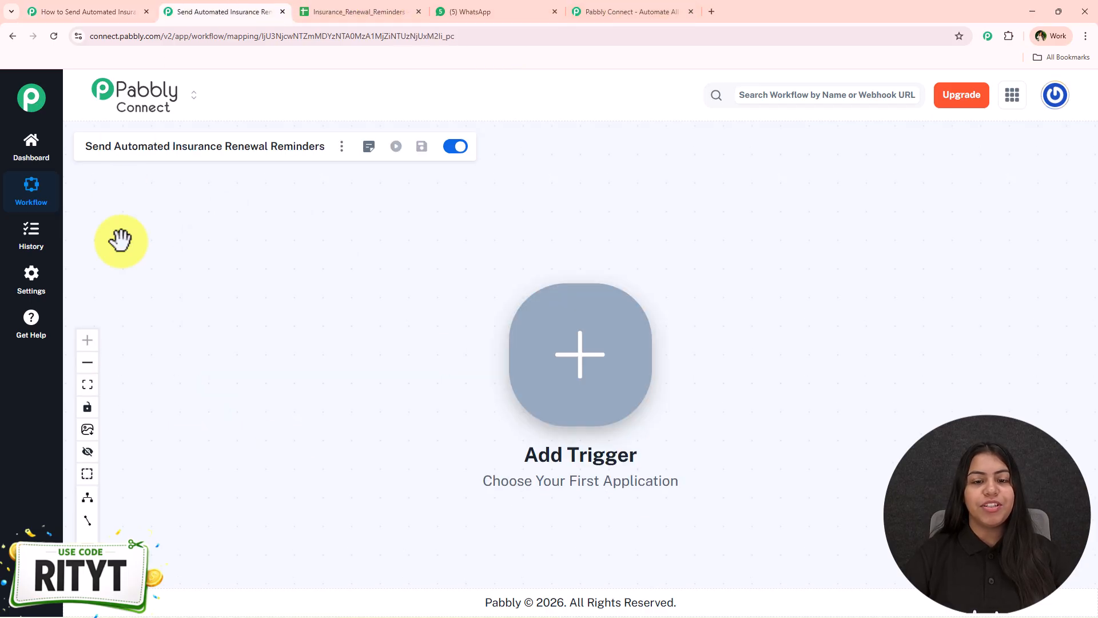
drag(662, 411, 661, 396)
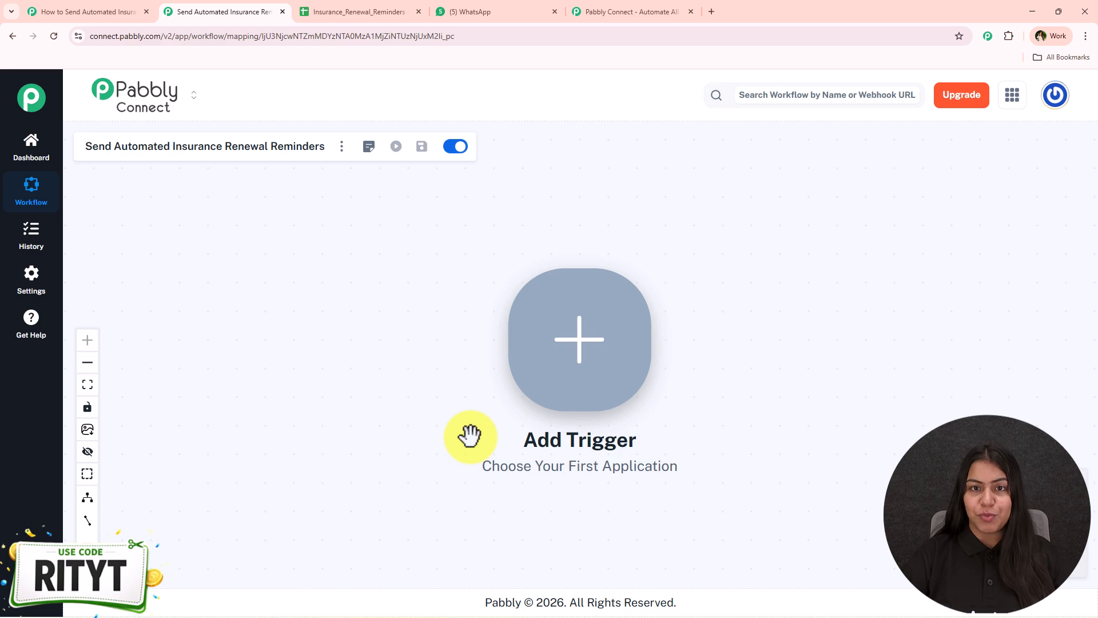
drag(728, 392, 518, 375)
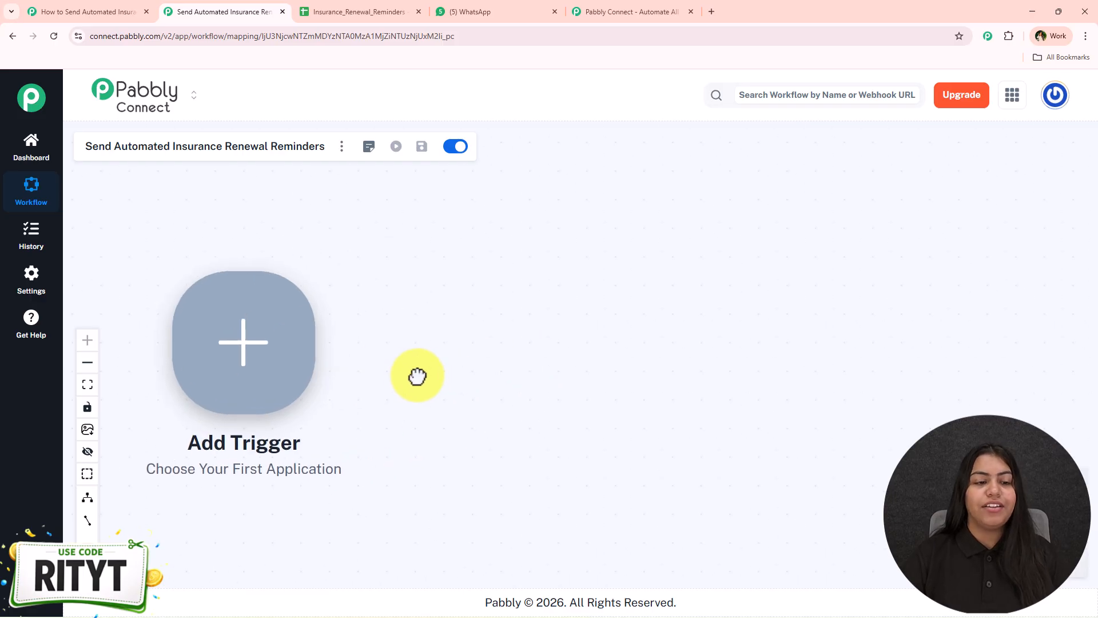
- Set Google Sheets with the New or Updated Spreadsheet Row event as the trigger
click(274, 366)
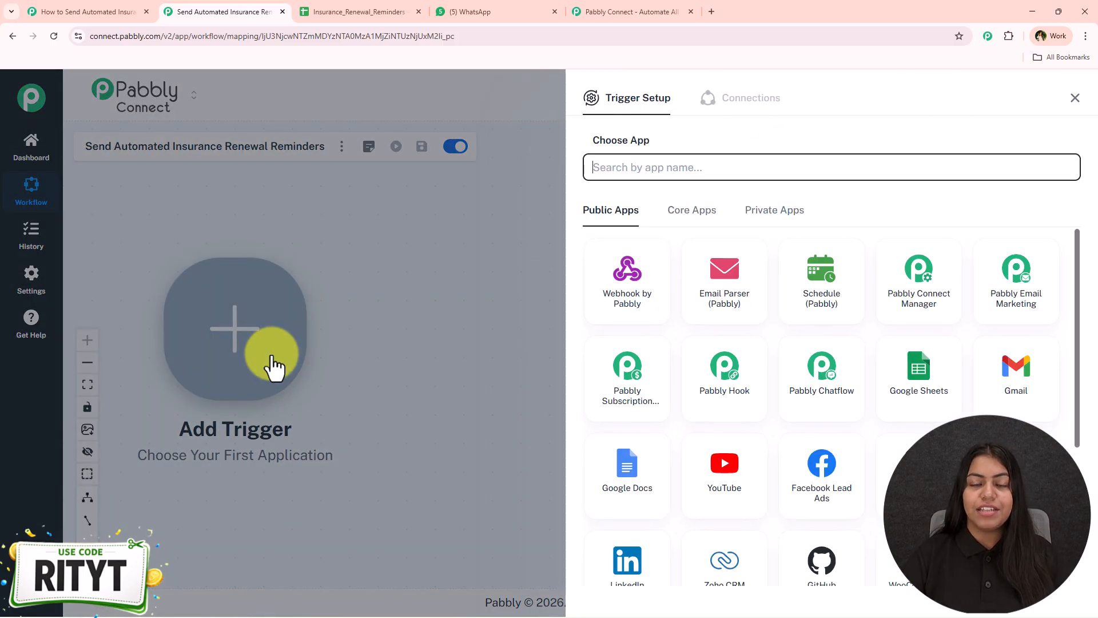
text(Sheets)
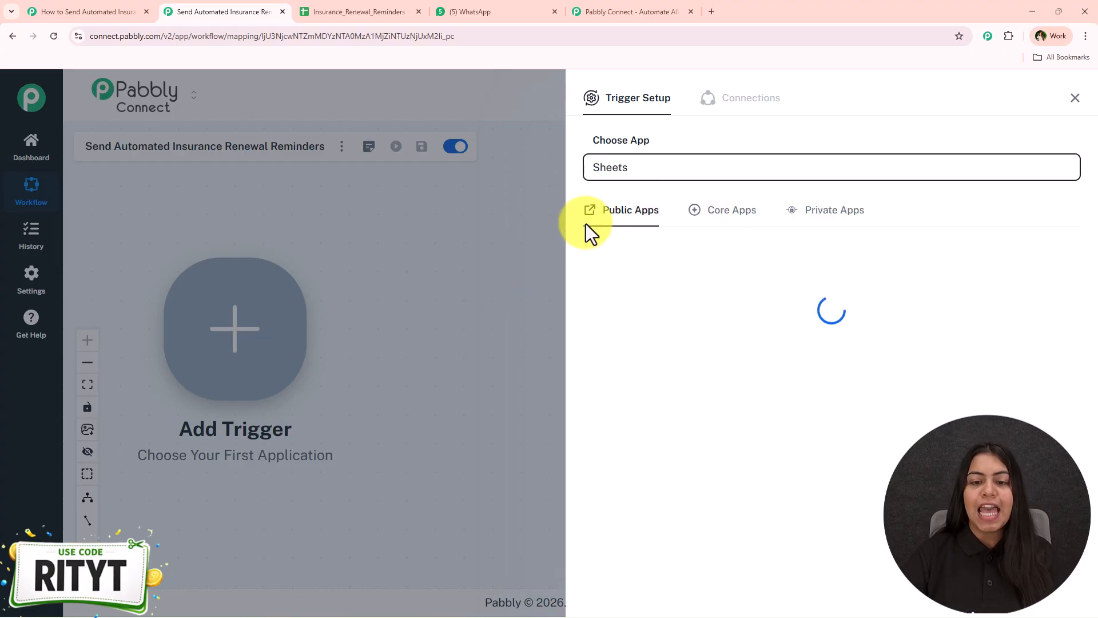
click(616, 299)
click(618, 223)
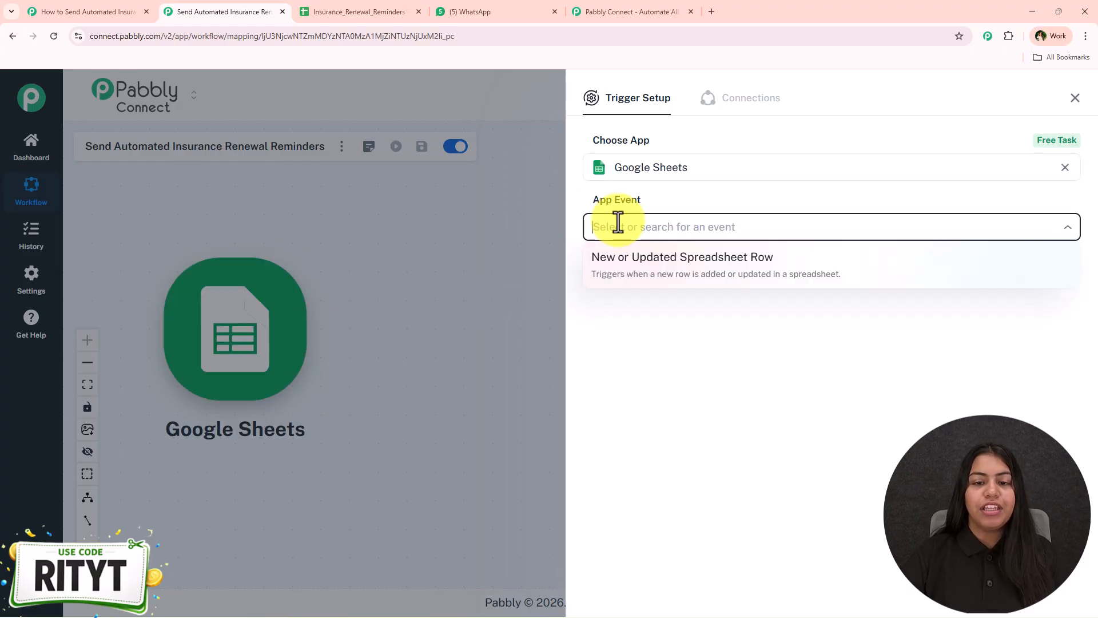
click(627, 274)
click(627, 274)
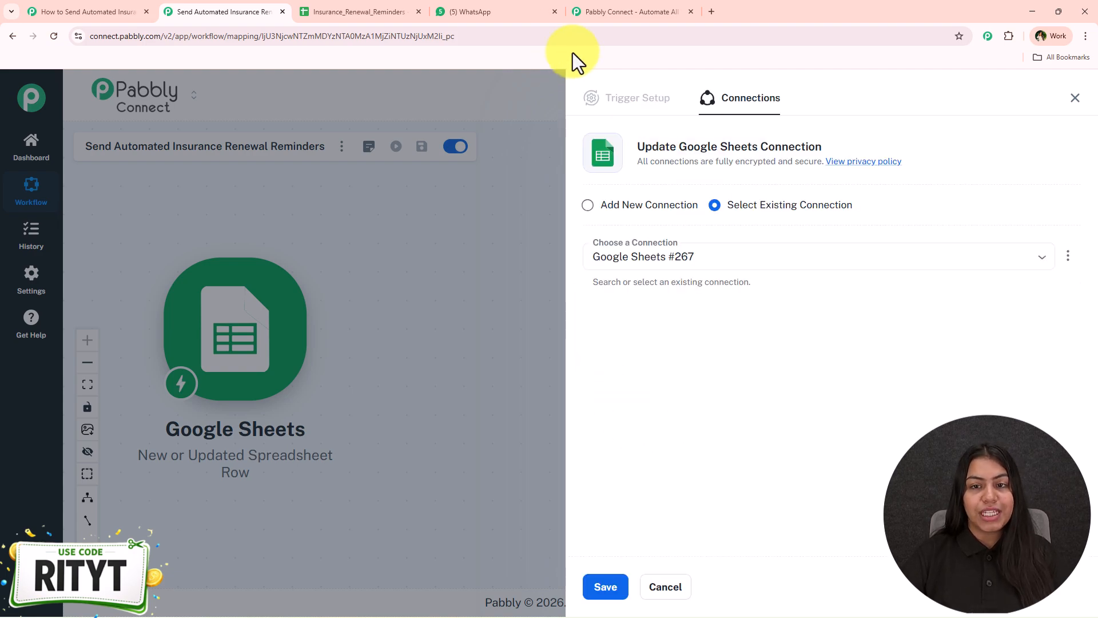
- Add a new Google Sheets connection by signing in with Google and allowing access
drag(682, 146, 794, 143)
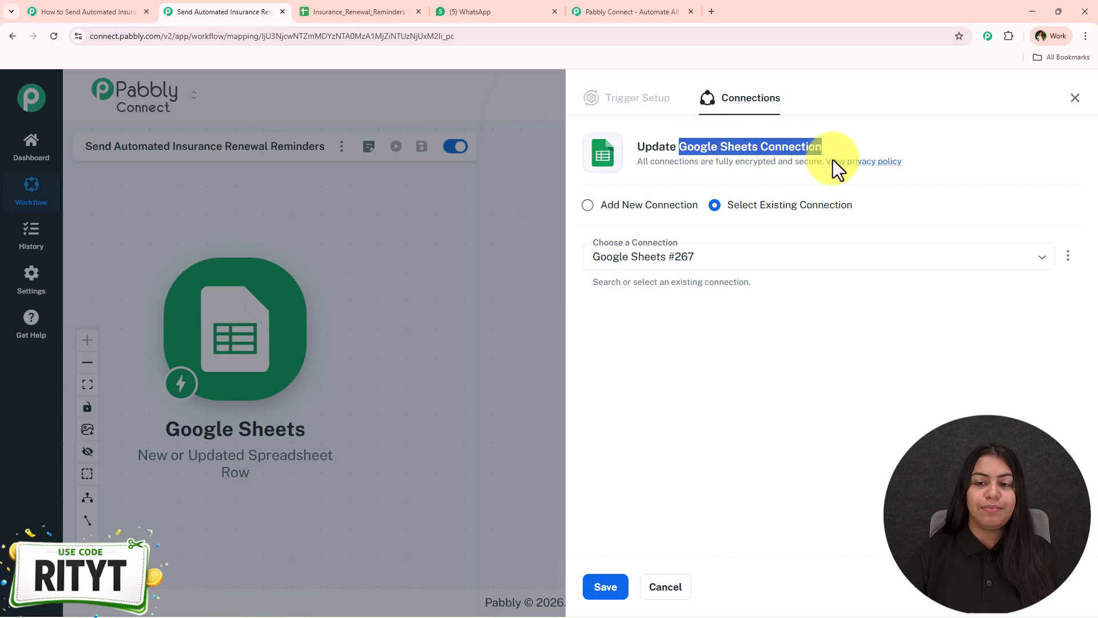
drag(879, 195, 726, 212)
click(613, 589)
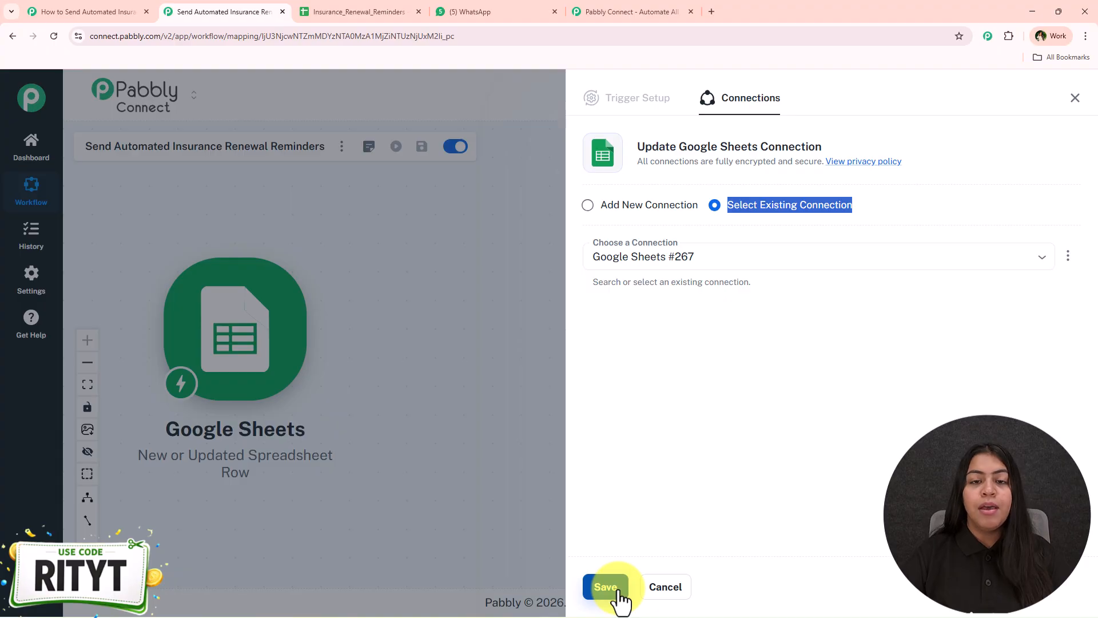
click(635, 216)
click(628, 349)
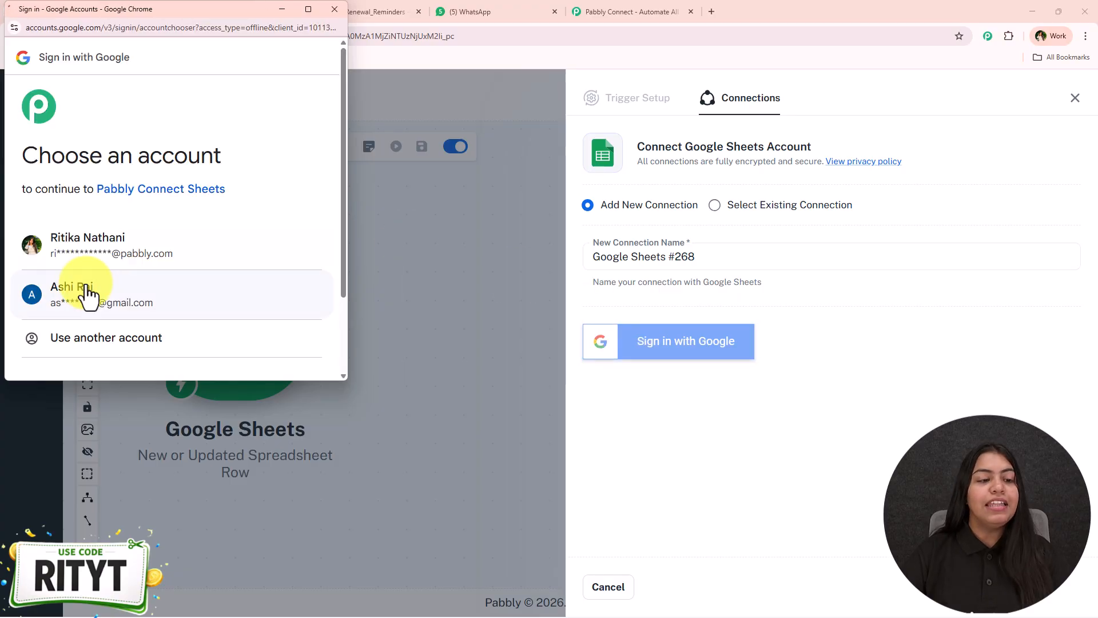
click(245, 257)
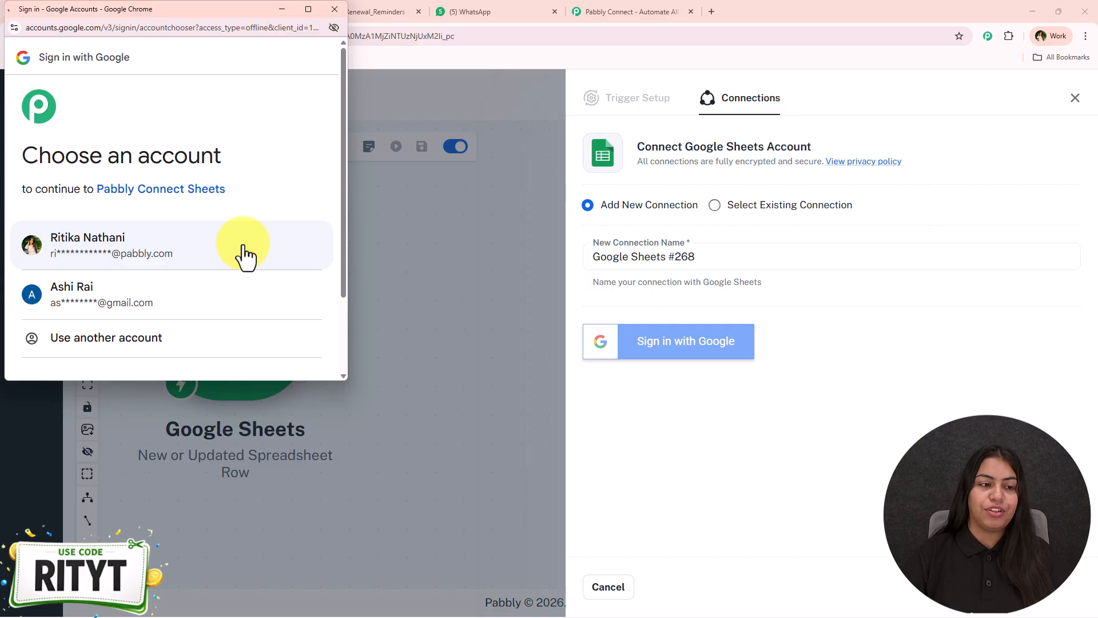
scroll(234, 188, down, 2)
scroll(234, 187, down, 2)
click(262, 362)
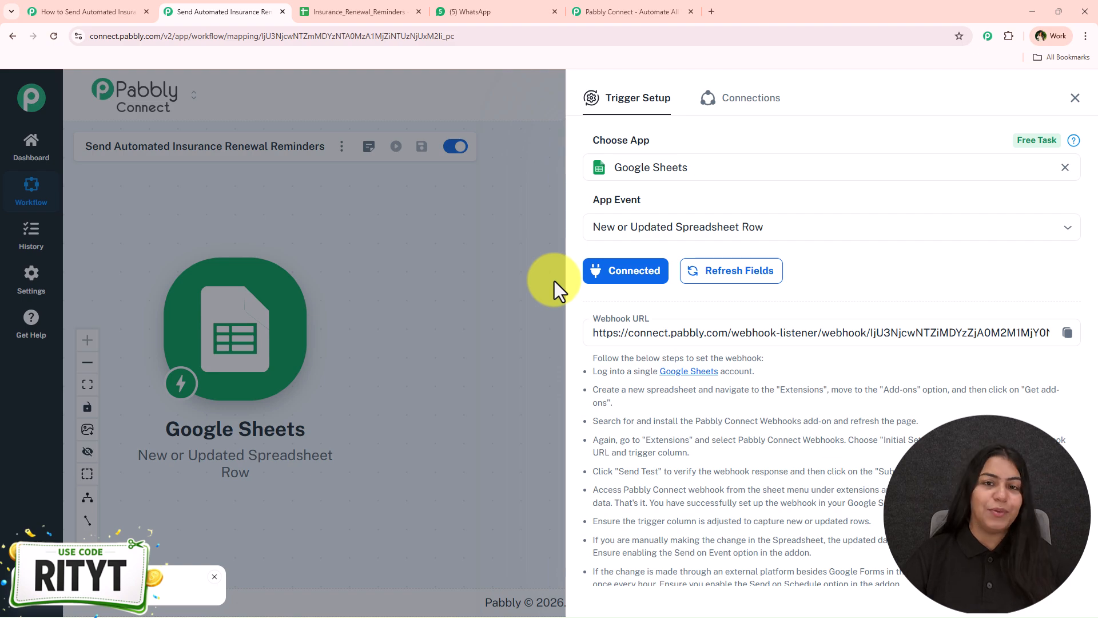
- Copy the trigger's Webhook URL and return to the renewal spreadsheet
scroll(606, 228, down, 2)
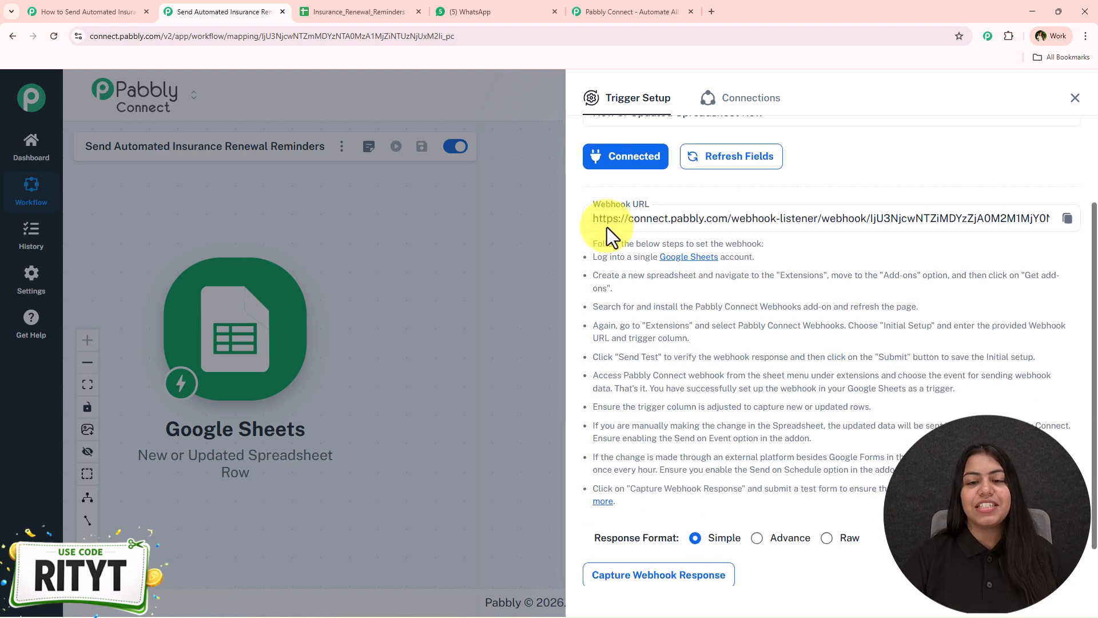
click(1067, 220)
scroll(792, 368, down, 1)
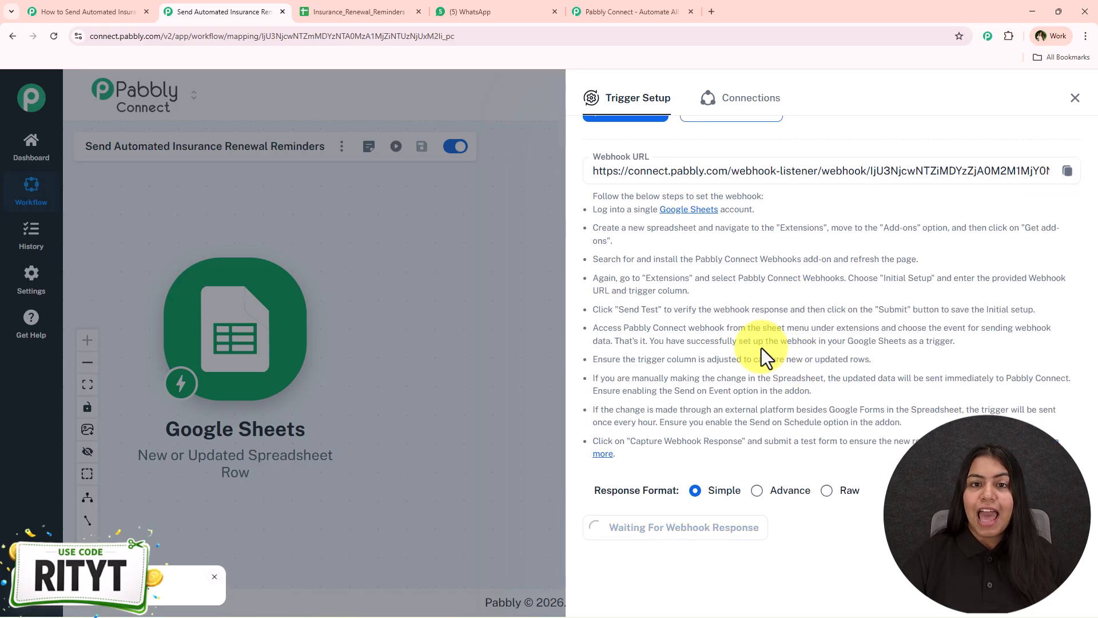
click(304, 6)
- Search the Workspace Marketplace for 'pabbly' and confirm Pabbly Connect Webhooks is already installed
click(309, 102)
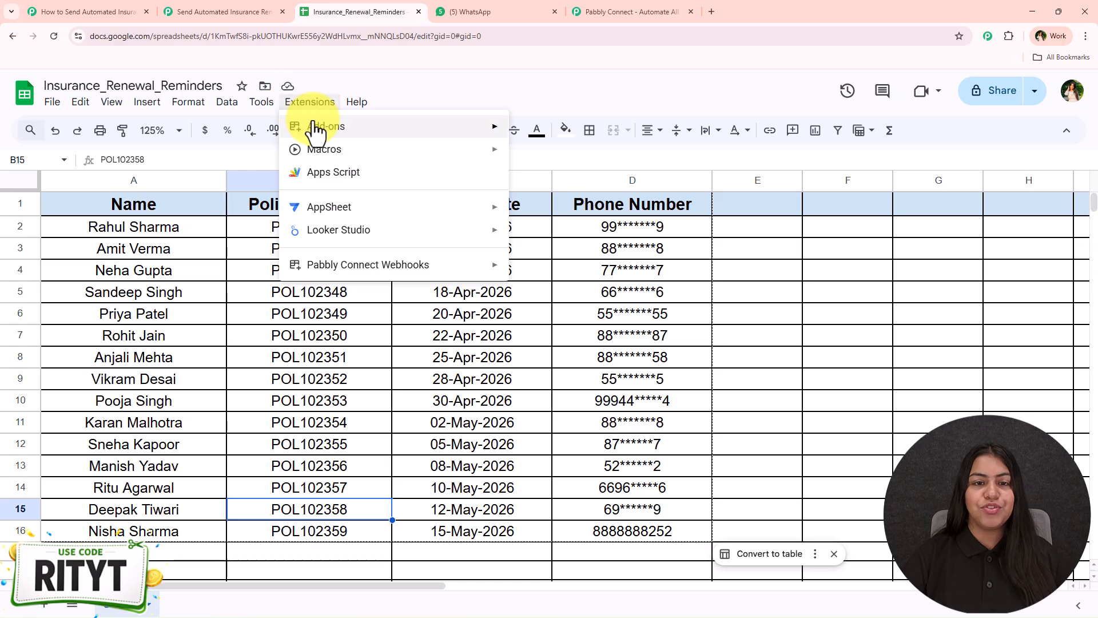
click(476, 111)
click(308, 100)
mouse_move(329, 129)
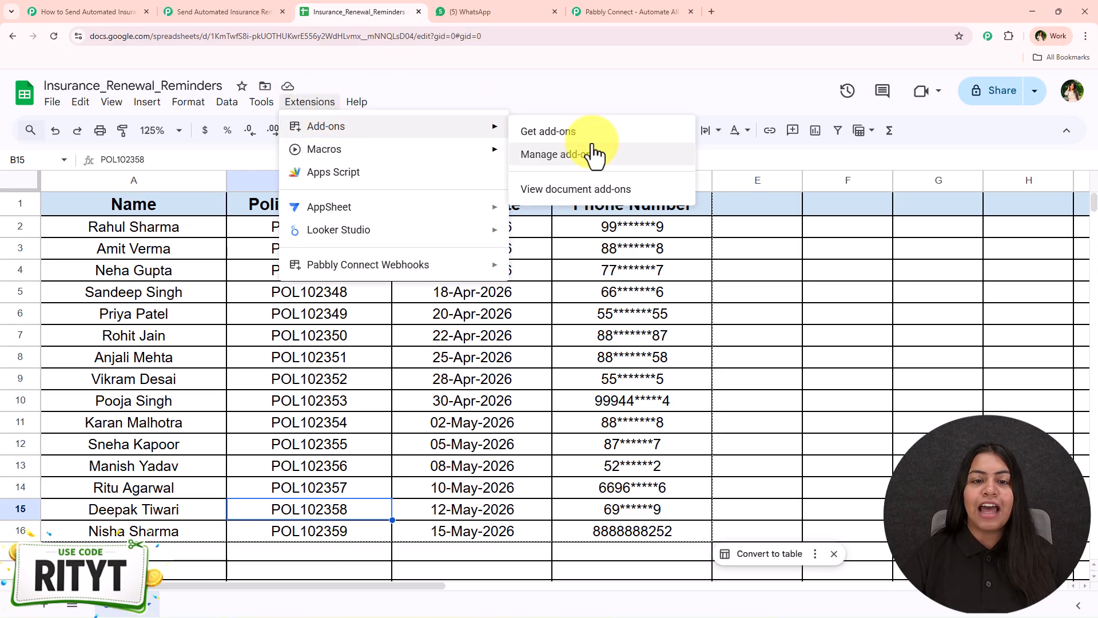
click(593, 143)
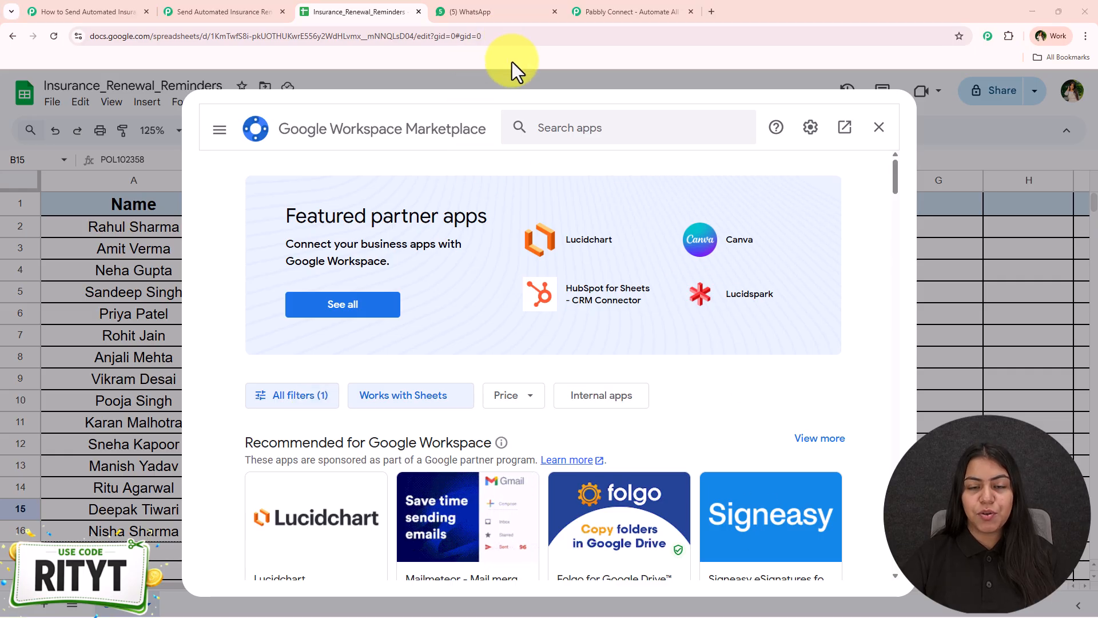
click(595, 125)
text(p)
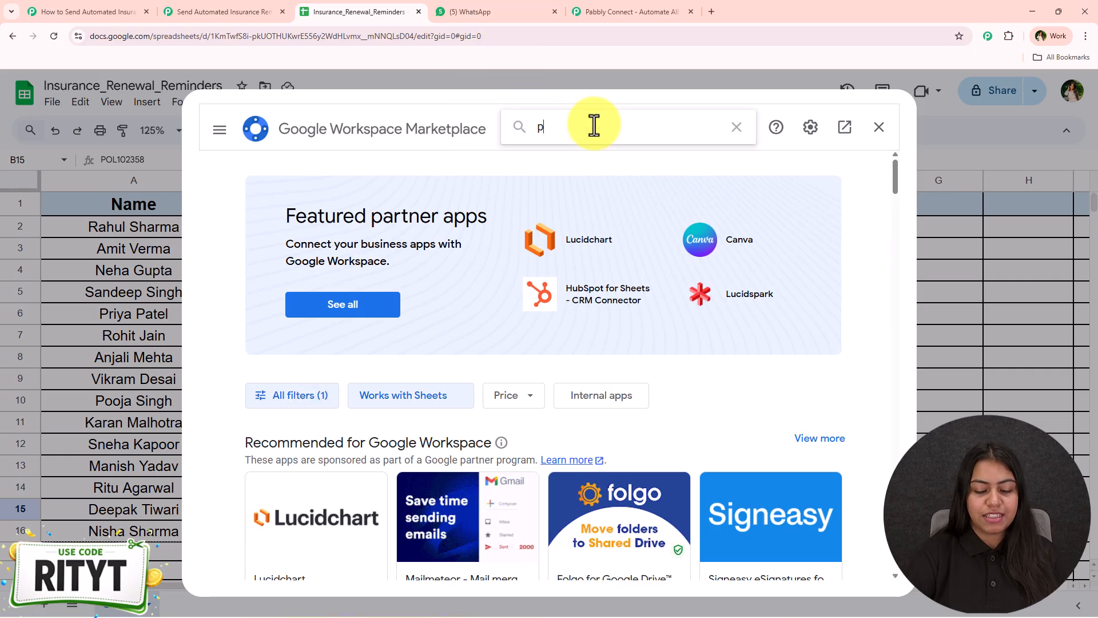
text(abb)
click(589, 135)
text(ly)
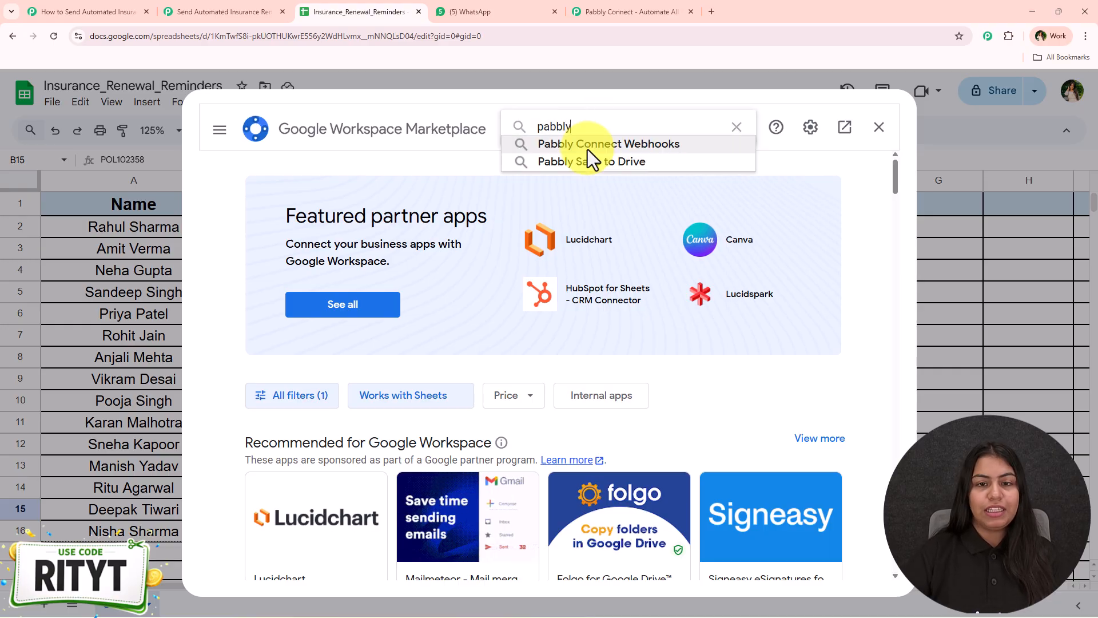
click(588, 149)
click(375, 326)
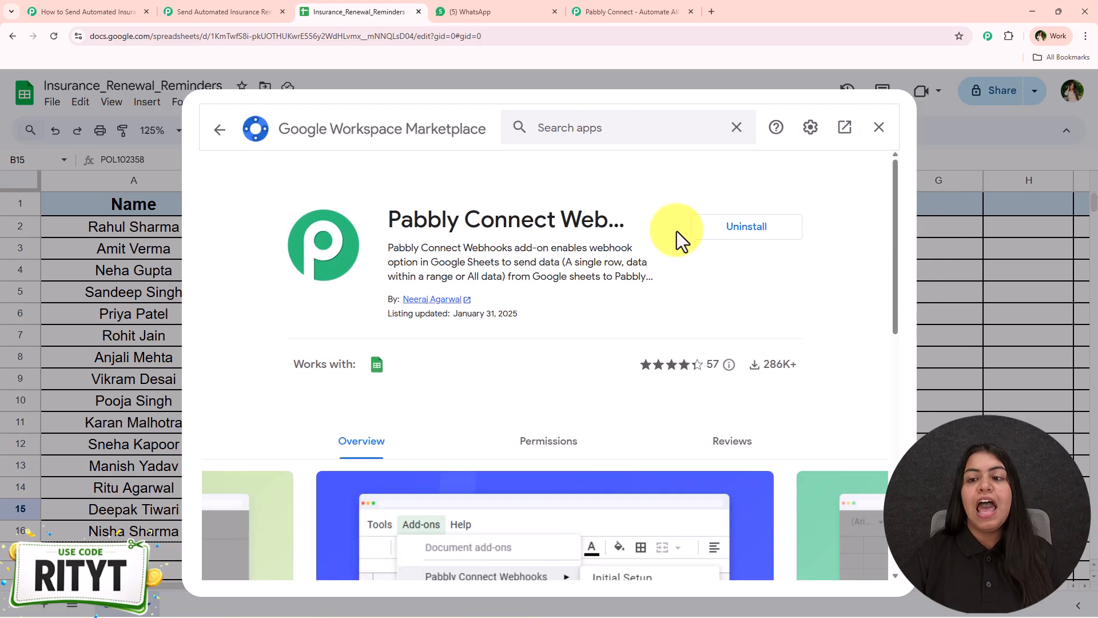
click(879, 128)
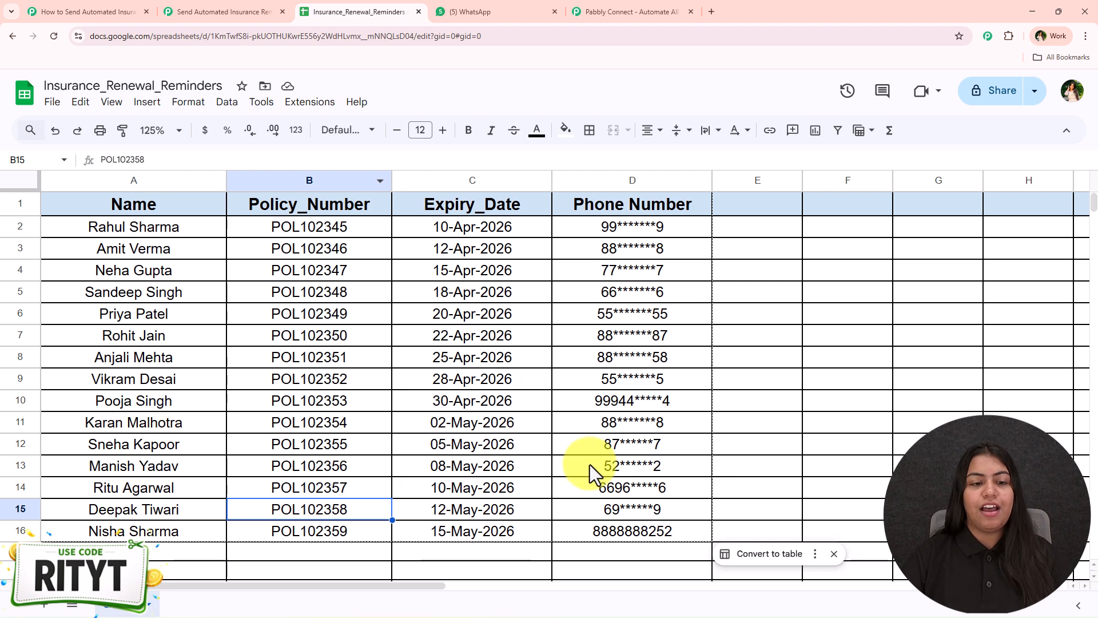
- Run the Pabbly Connect Webhooks Initial Setup with the pasted webhook URL and trigger column D
click(316, 103)
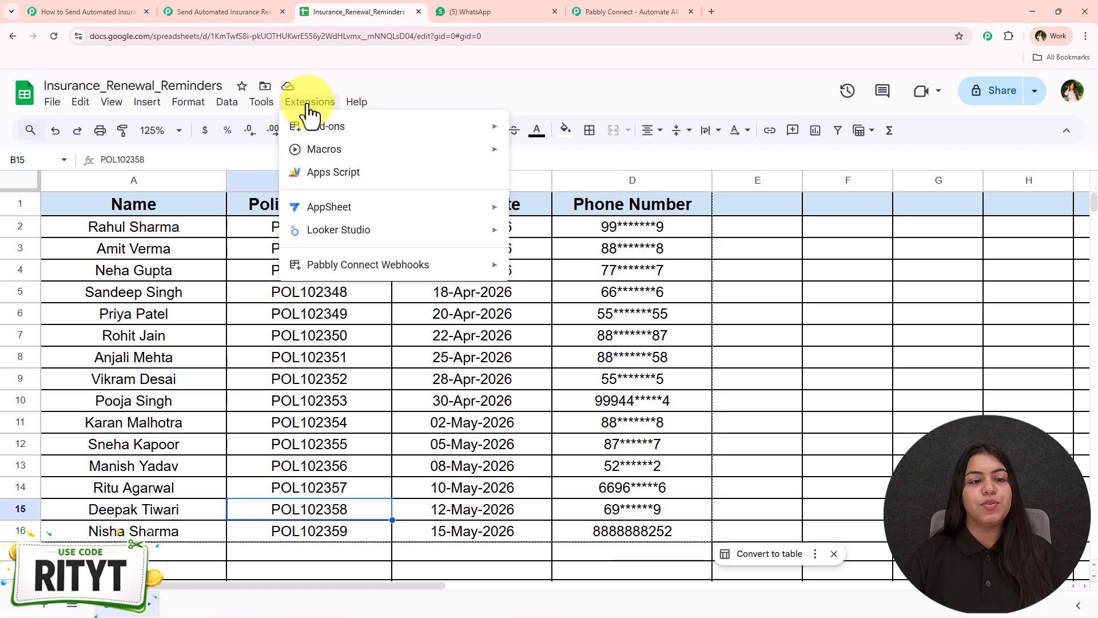
mouse_move(346, 258)
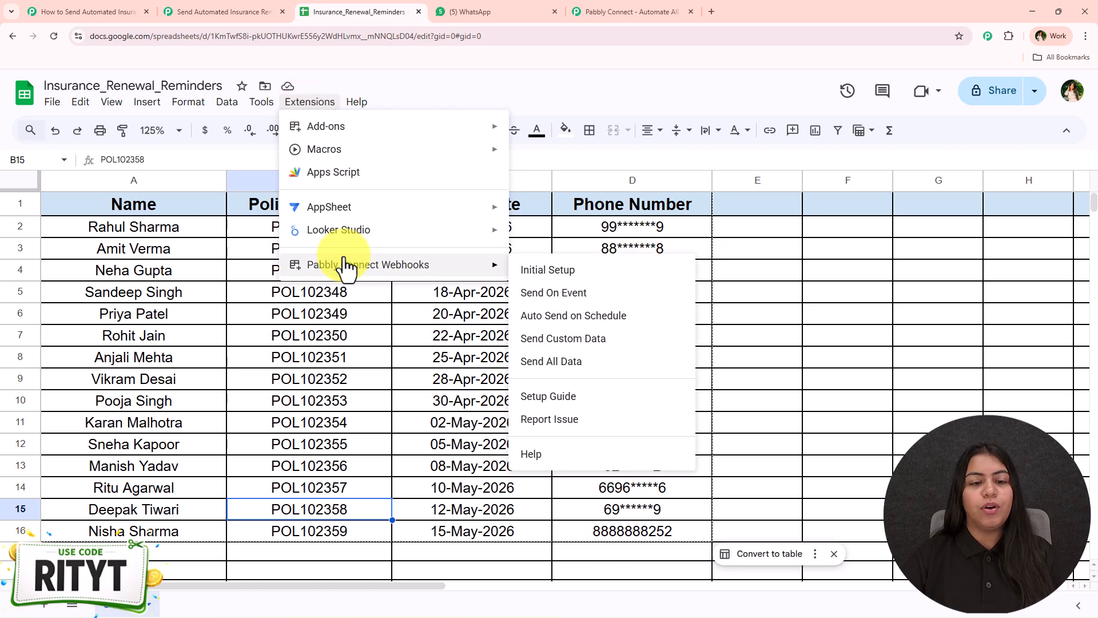
click(627, 282)
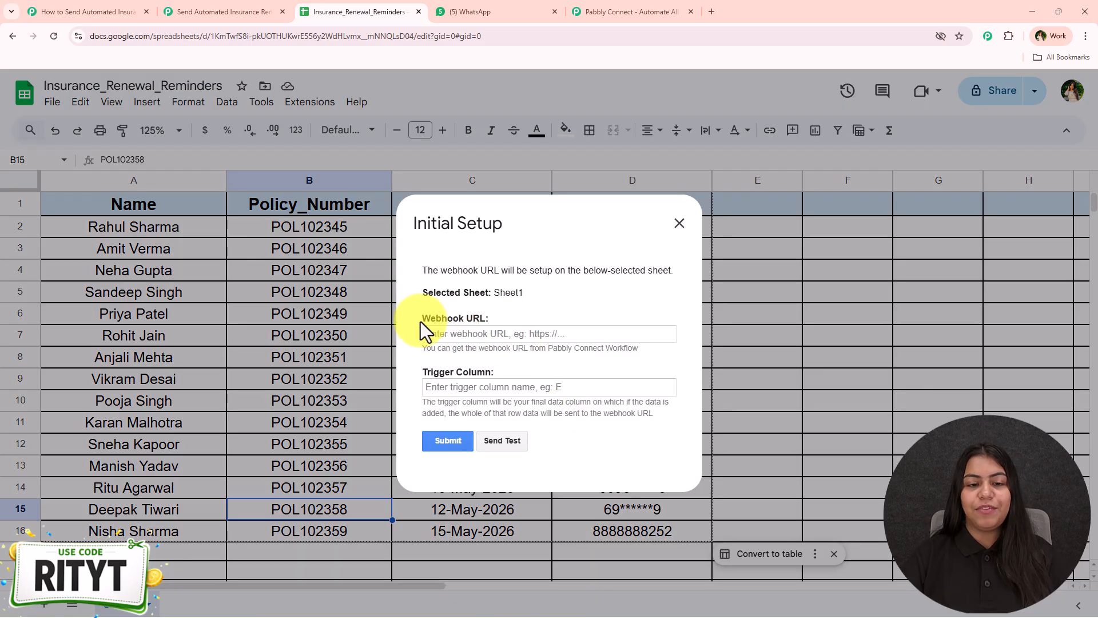
drag(421, 322, 506, 321)
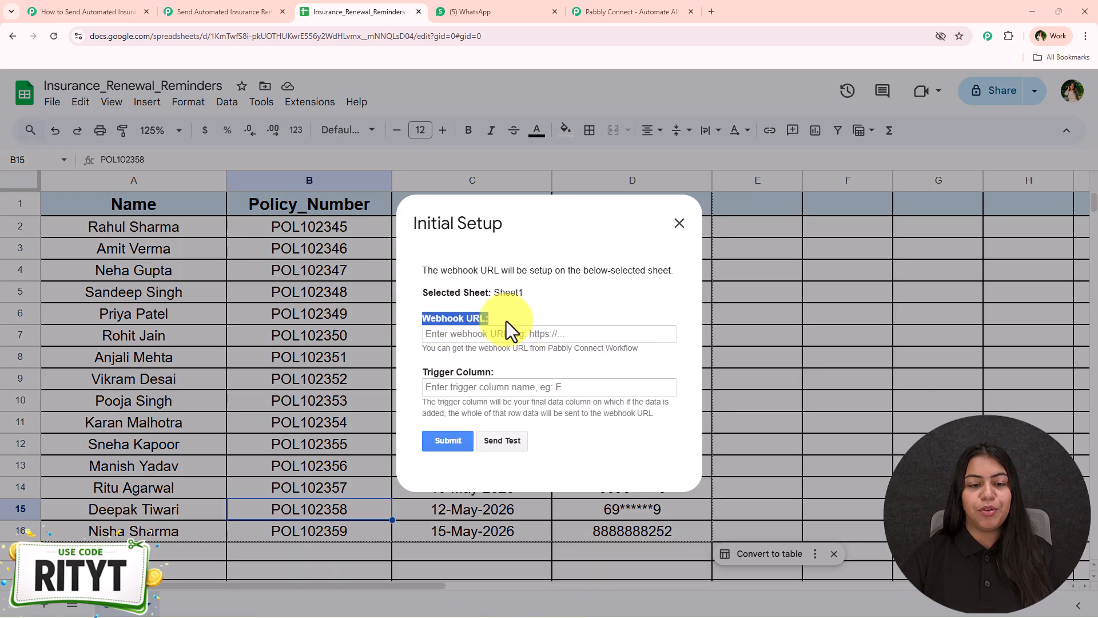
drag(419, 368, 522, 373)
click(502, 331)
key(ctrl+v)
click(481, 355)
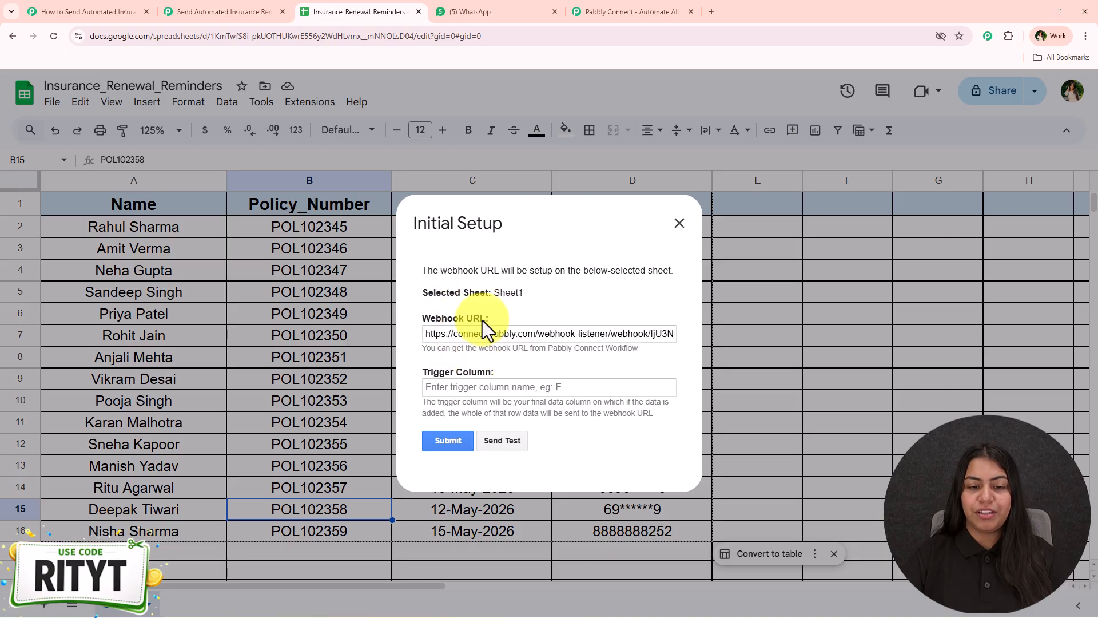
click(461, 388)
text(D)
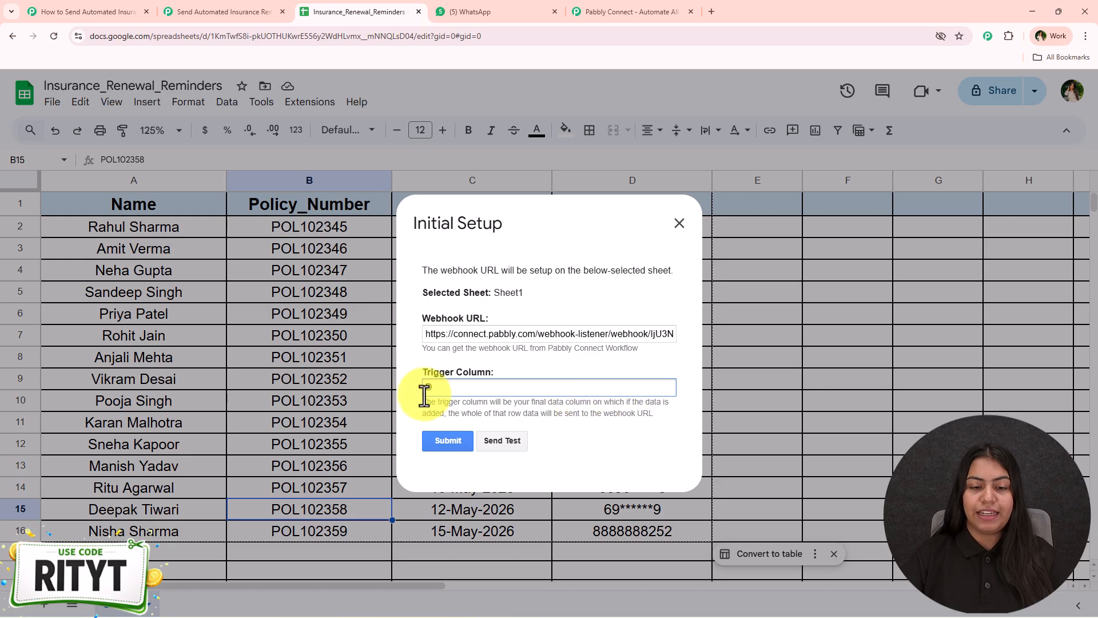
click(414, 416)
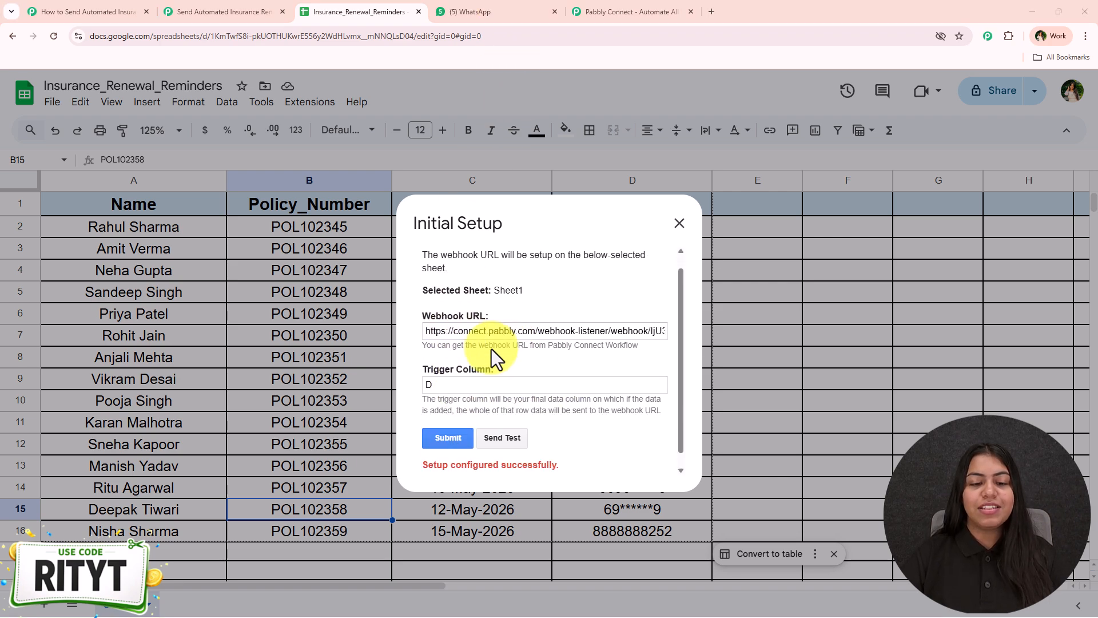
scroll(494, 349, down, 1)
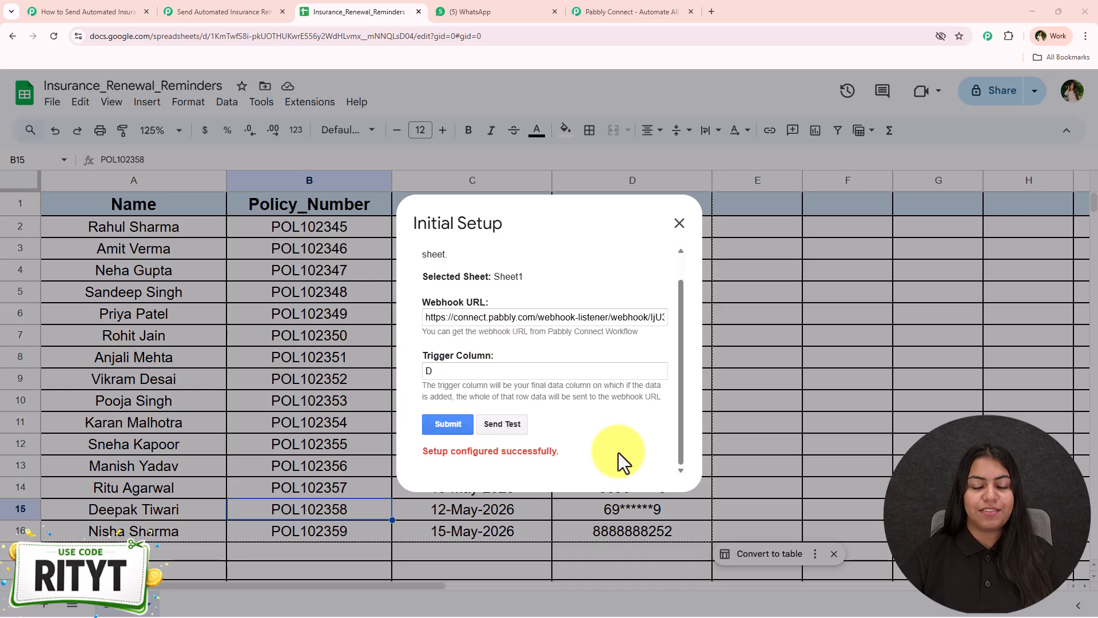
- Send a test of the first customer row A2:D2 from the sheet's webhook setup
click(252, 11)
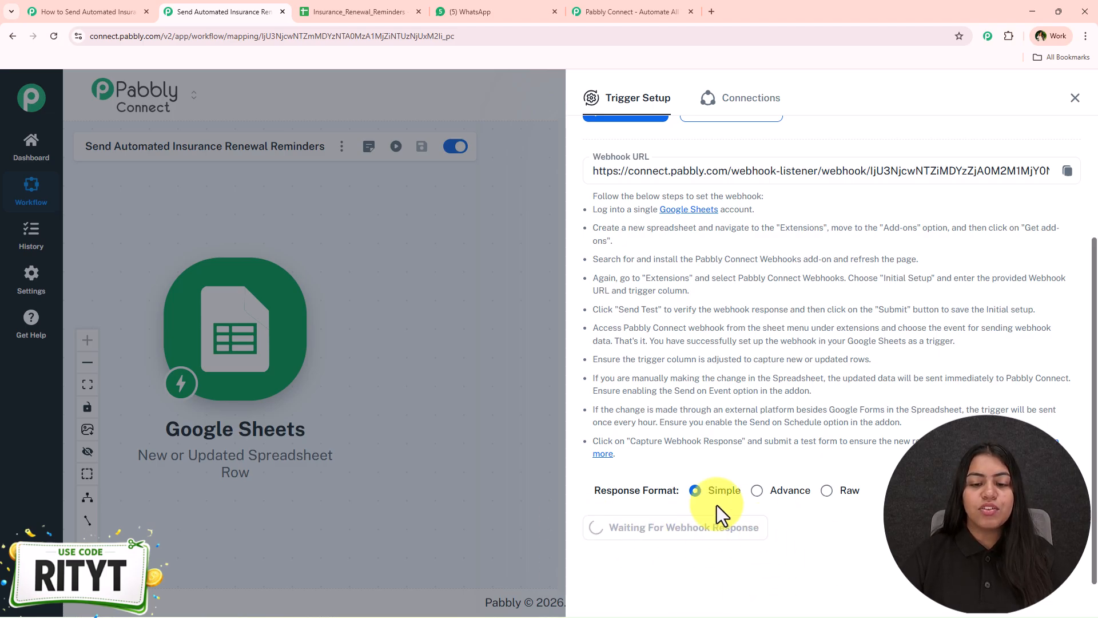
click(362, 12)
click(520, 427)
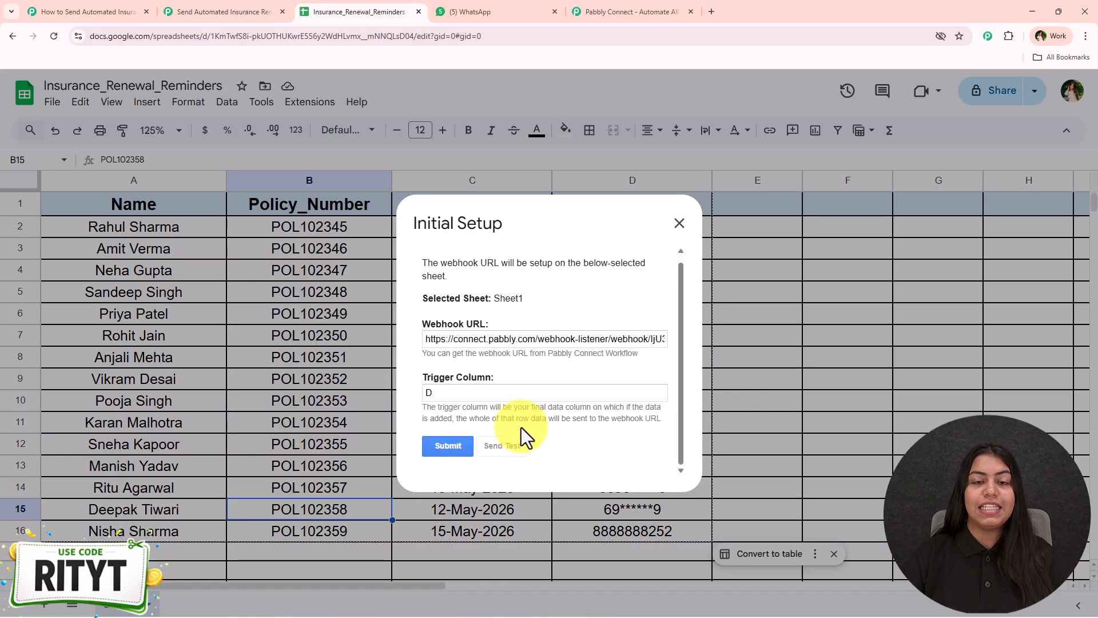
scroll(515, 424, down, 1)
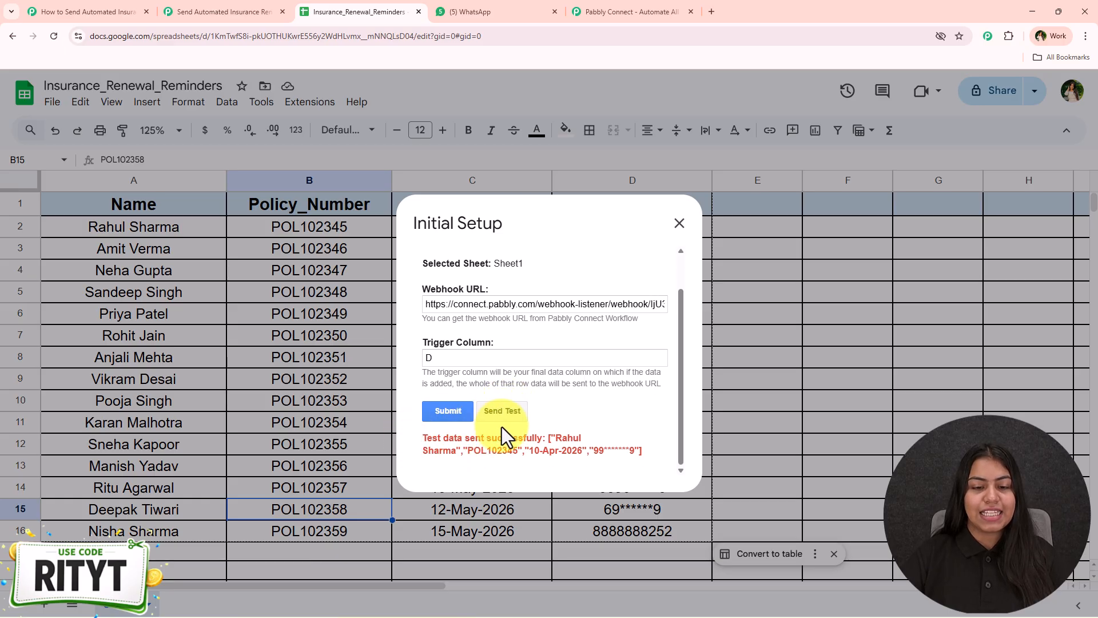
click(681, 224)
drag(657, 228, 206, 240)
- Verify the captured row 2 response, close Trigger Setup, and return to the workflow canvas
click(260, 11)
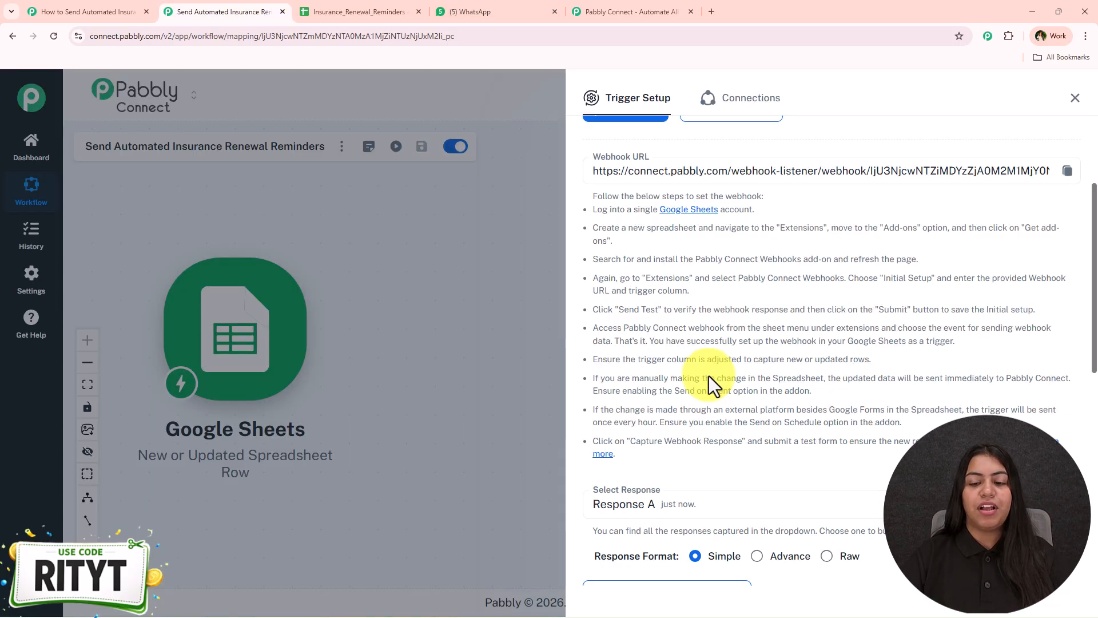
scroll(706, 389, down, 4)
scroll(794, 461, down, 1)
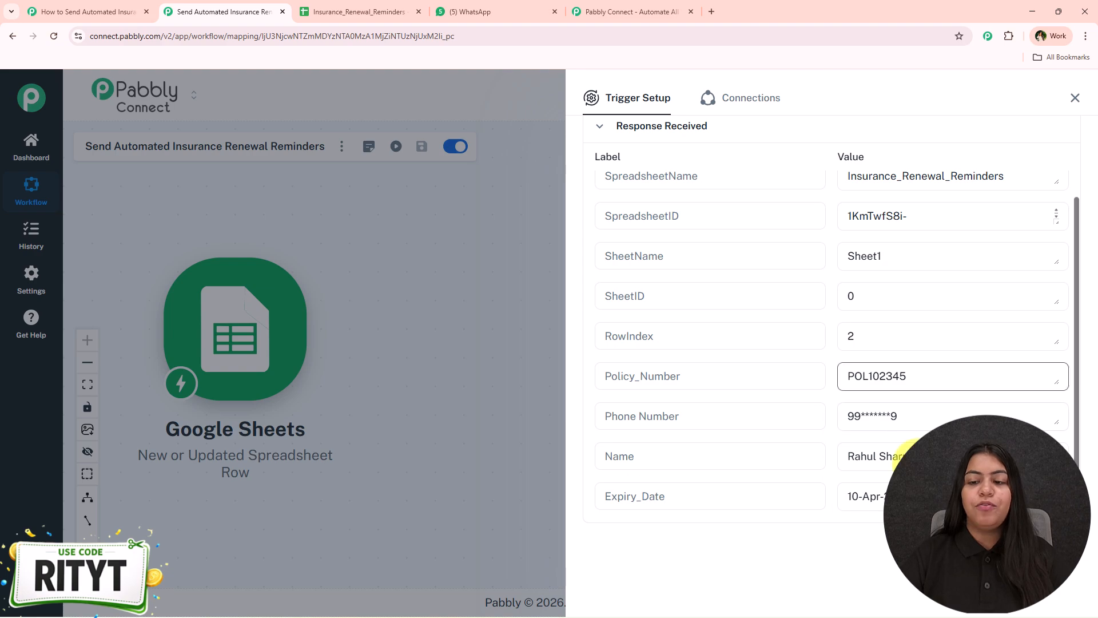
drag(881, 382, 890, 503)
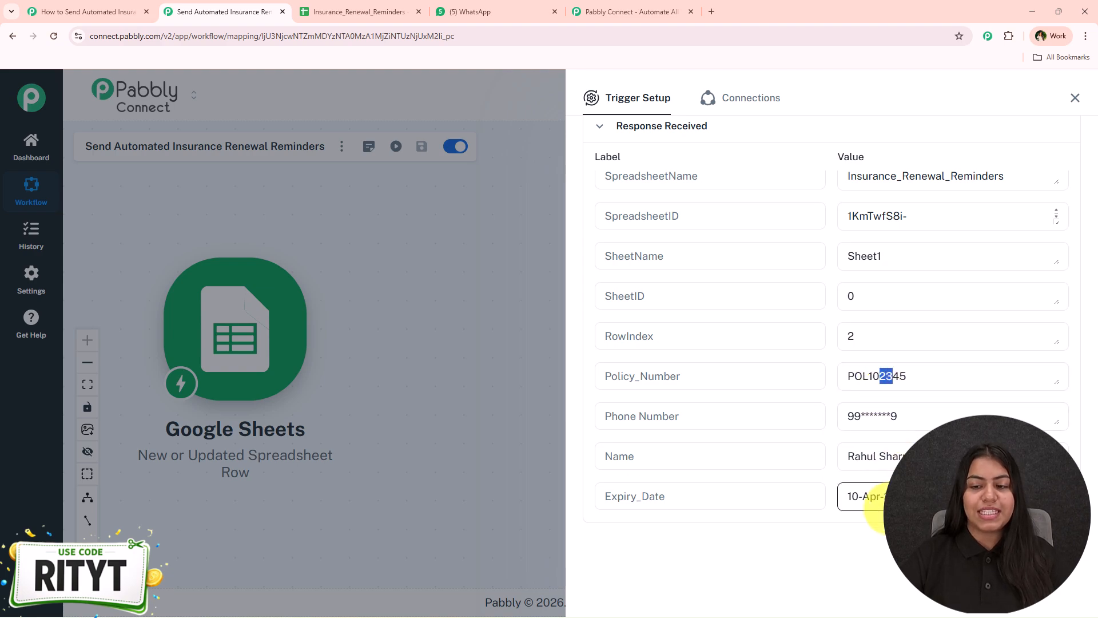
click(1075, 98)
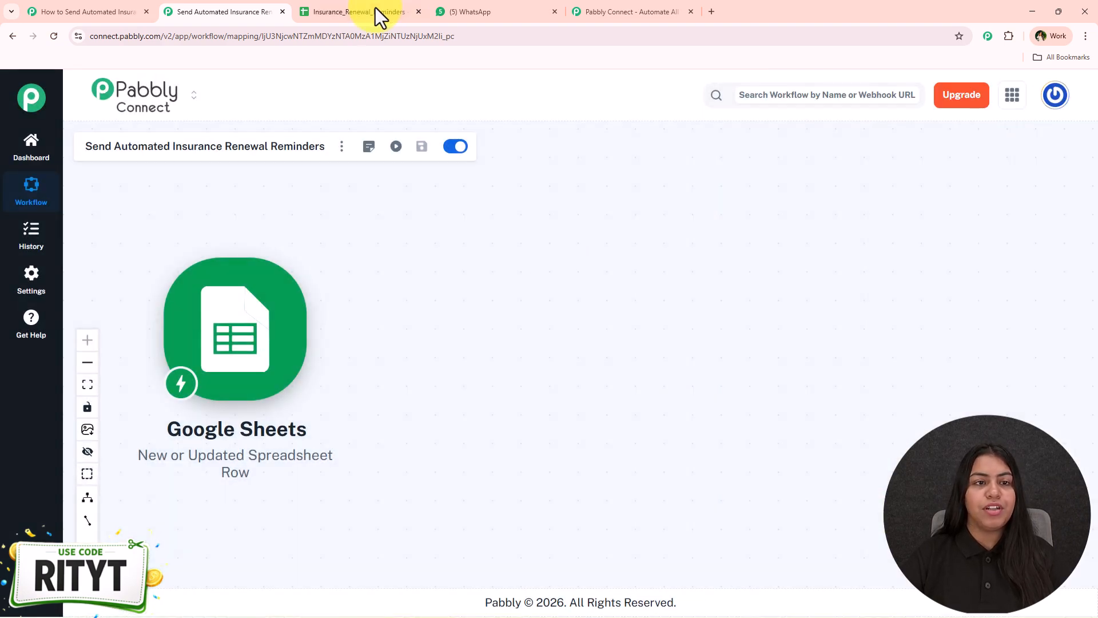
click(375, 9)
drag(241, 253, 241, 517)
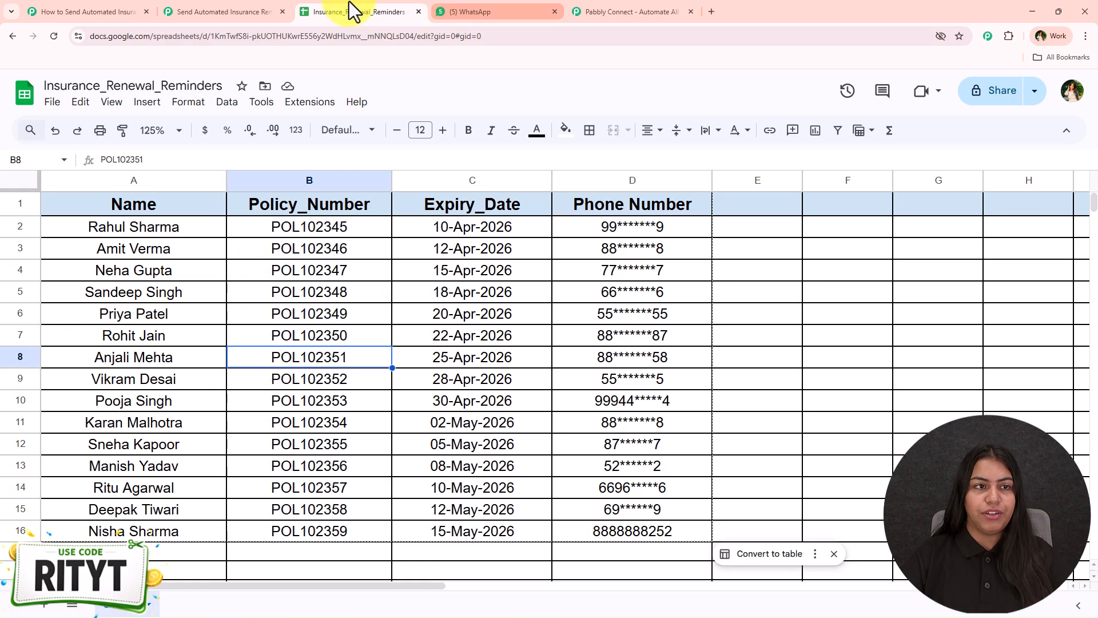
click(249, 11)
drag(360, 317, 358, 265)
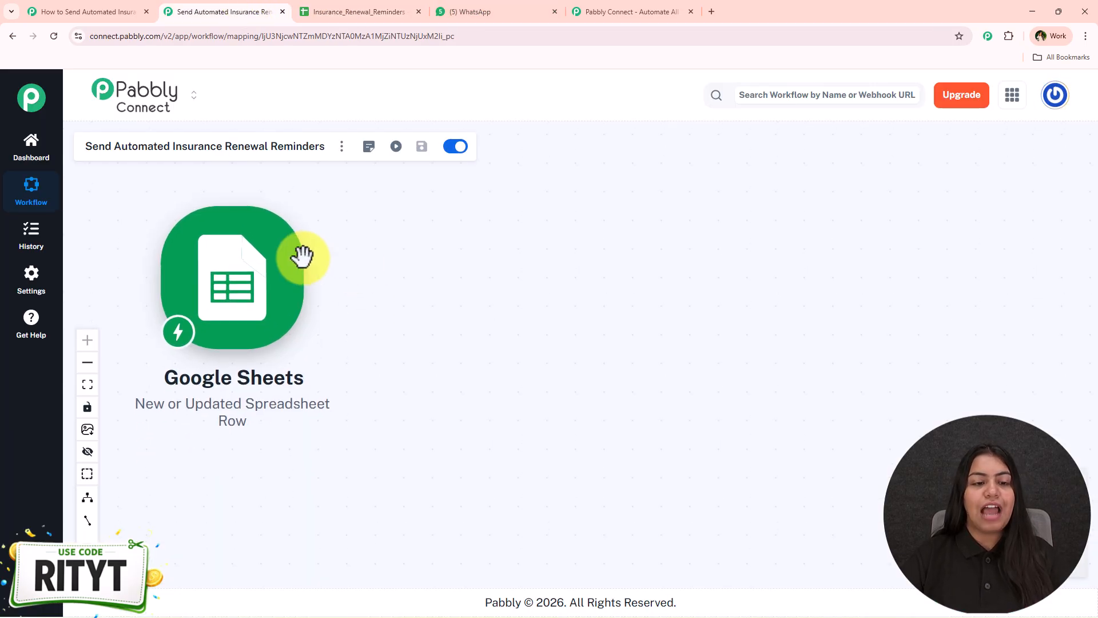
- Add a Pabbly Chatflow 'Send Text Message' action after the Google Sheets trigger
click(314, 273)
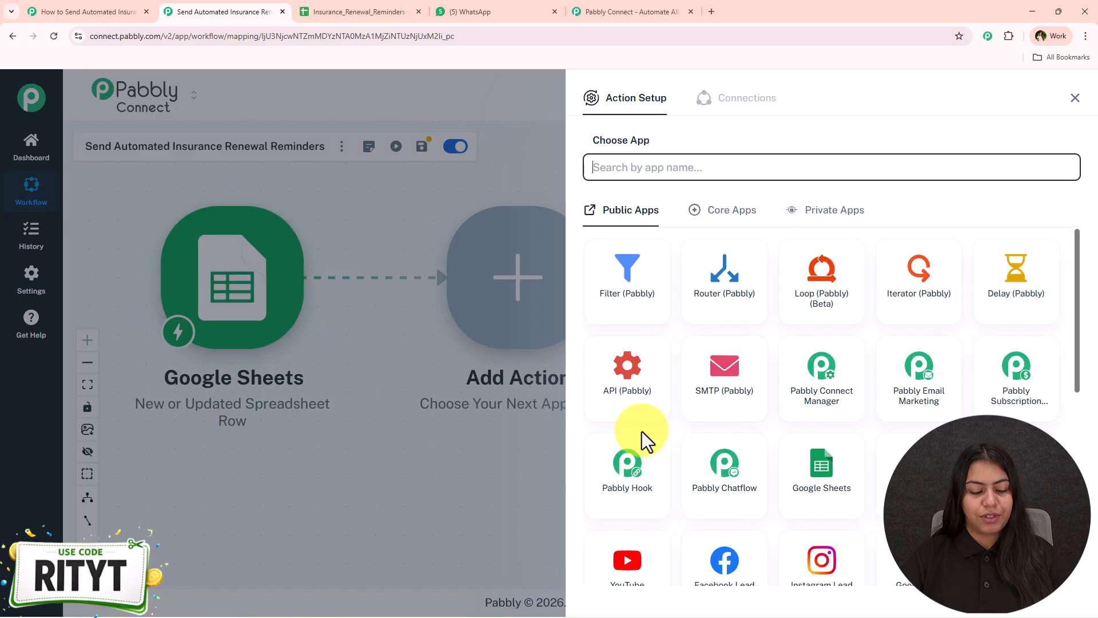
text(Pa)
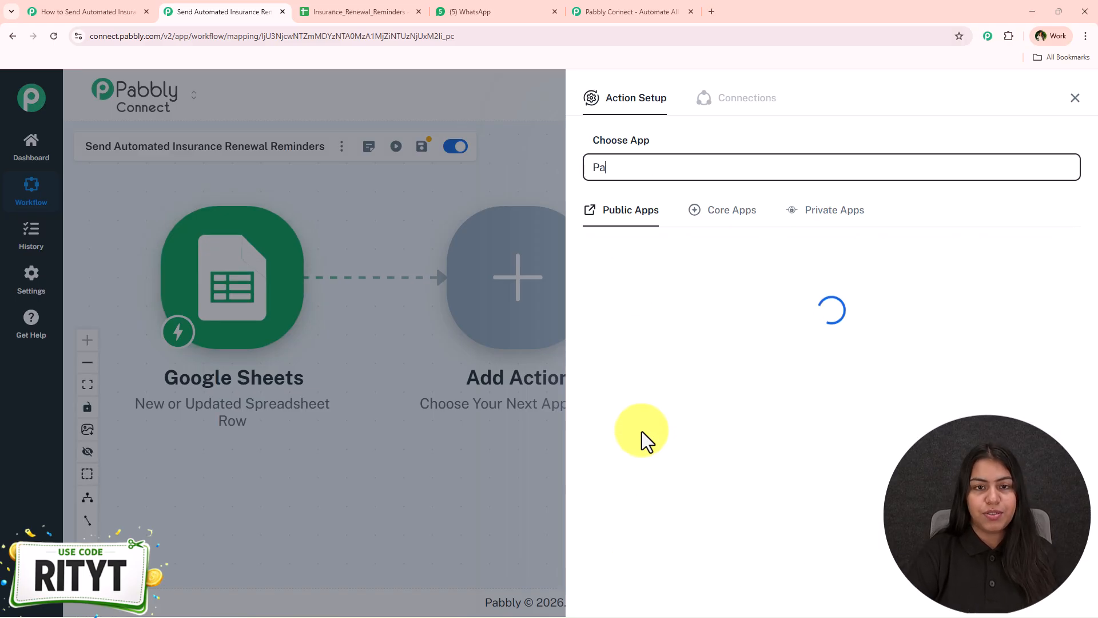
text(bbly Chatflow)
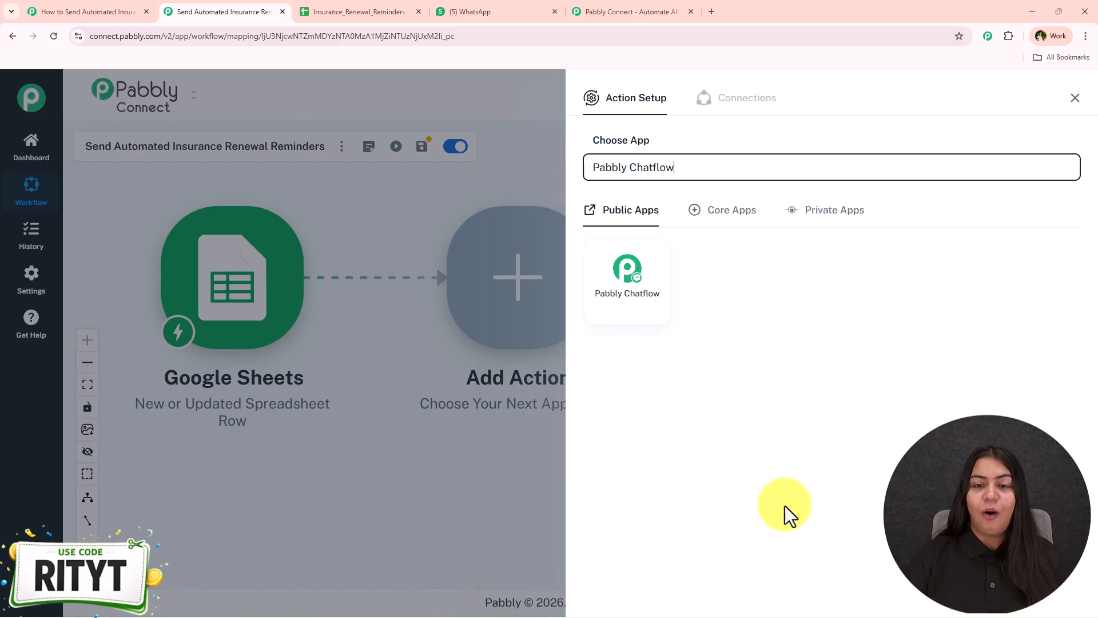
click(607, 297)
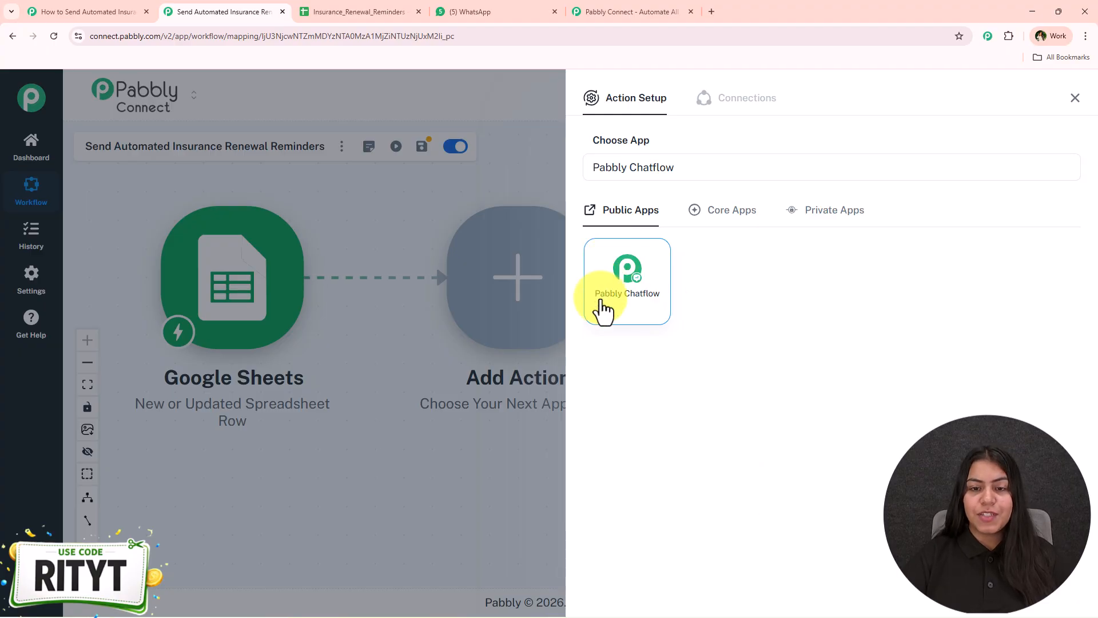
click(711, 223)
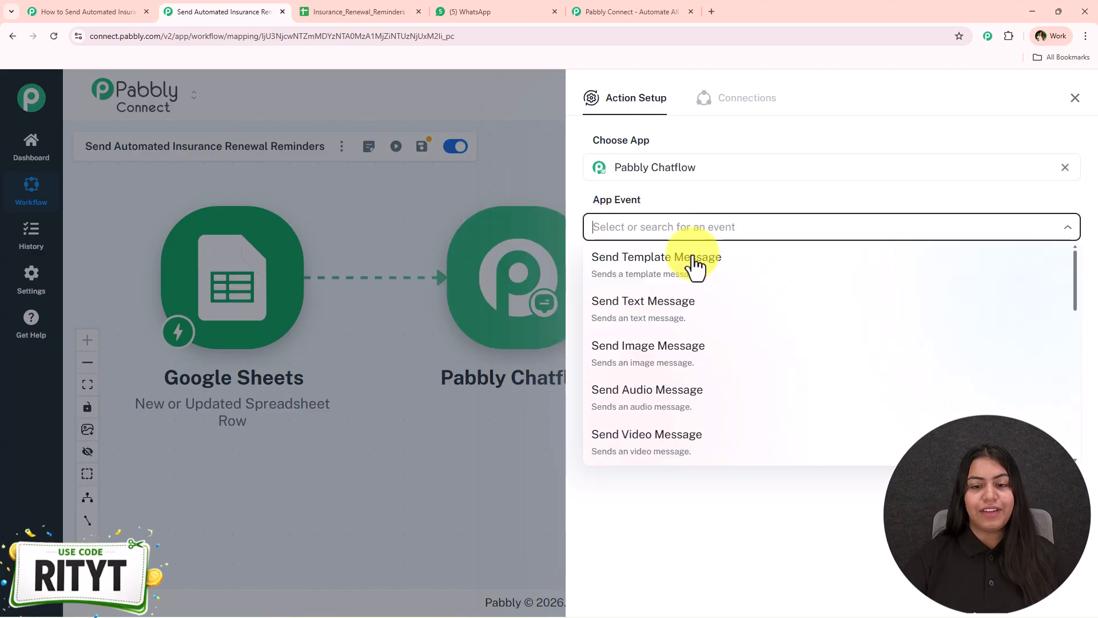
click(683, 315)
click(623, 281)
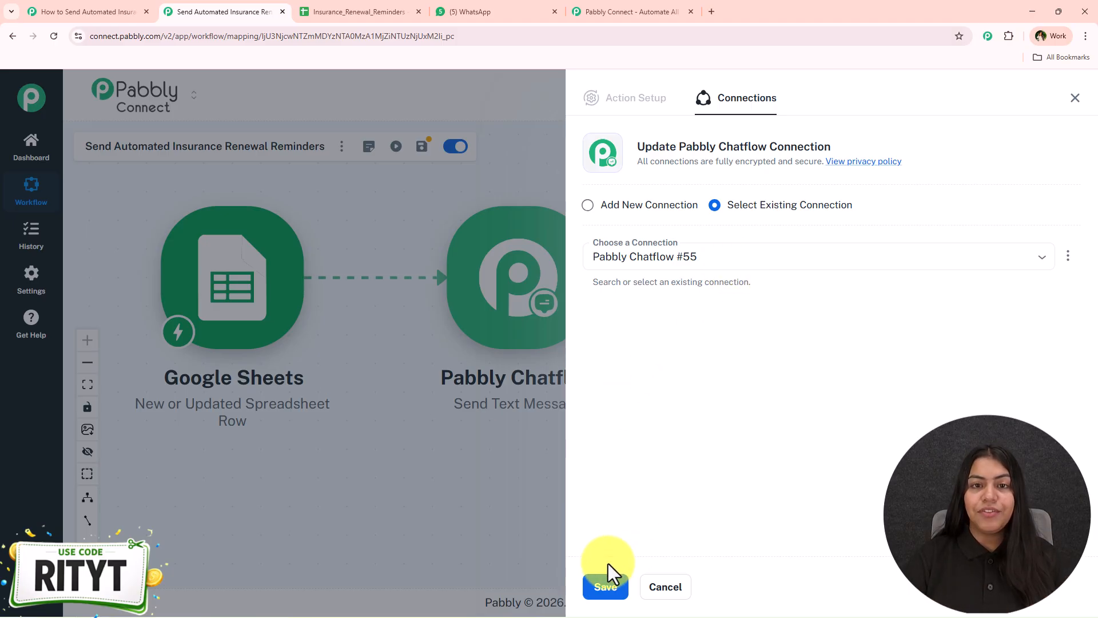
- Start a new Chatflow connection and open the Pabbly Chatflow account link in a new tab
click(620, 207)
click(611, 338)
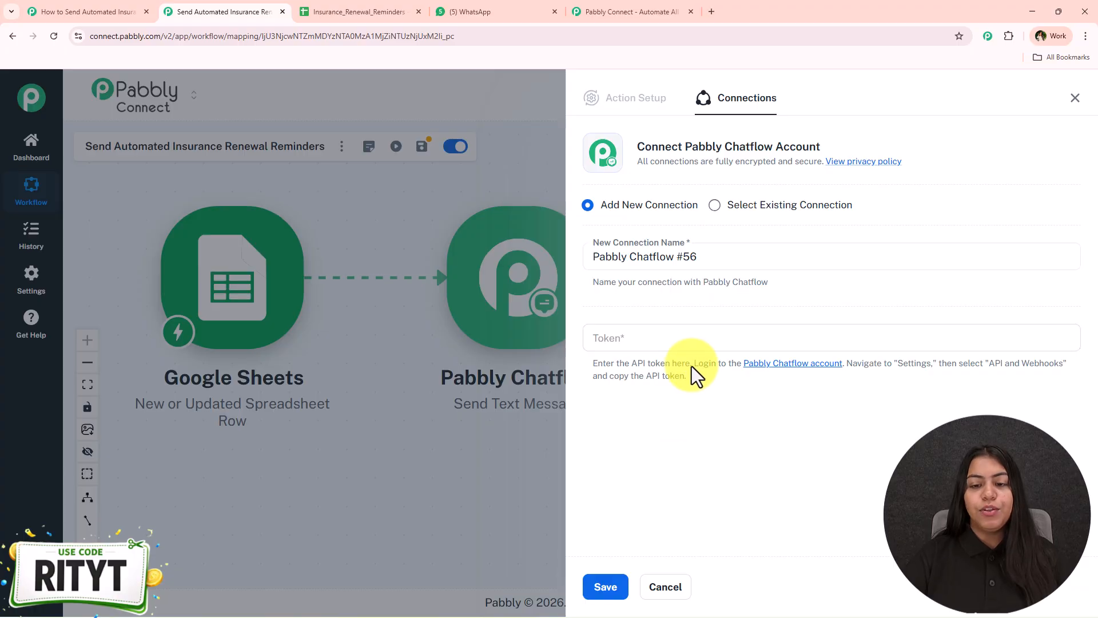
drag(694, 363, 837, 364)
click(835, 369)
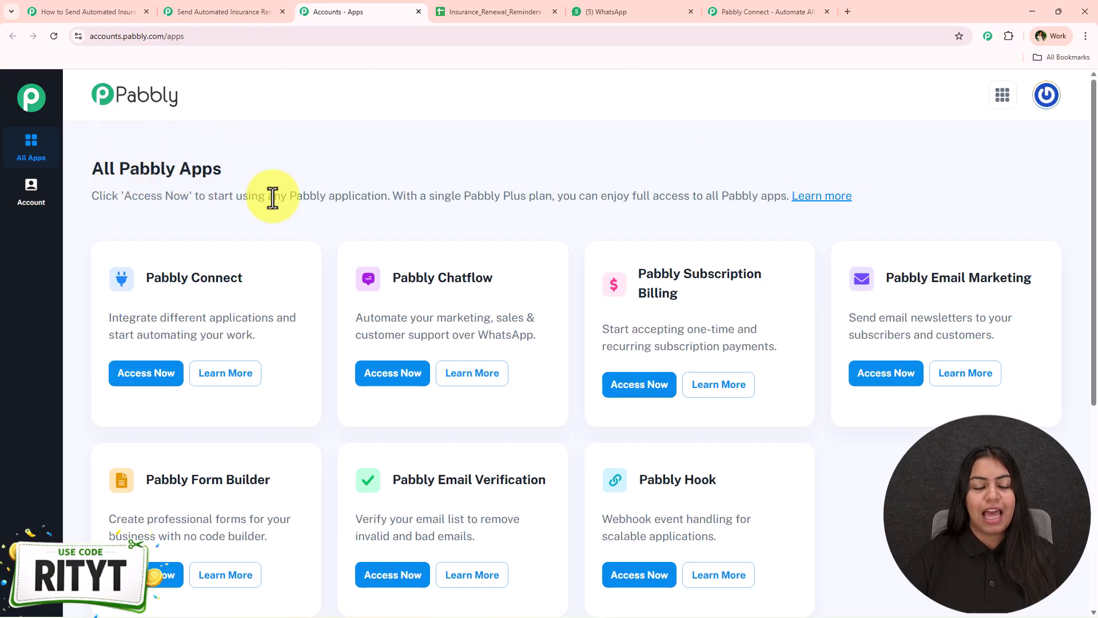
- Launch Pabbly Chatflow from the All Pabbly Apps page and look over its dashboard
click(369, 375)
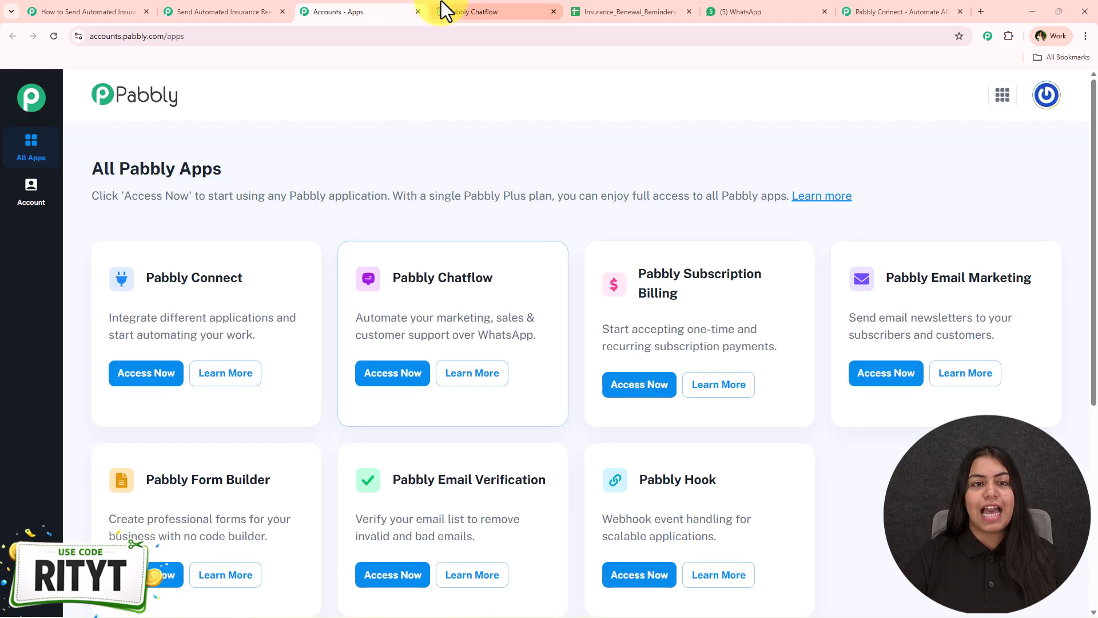
click(442, 8)
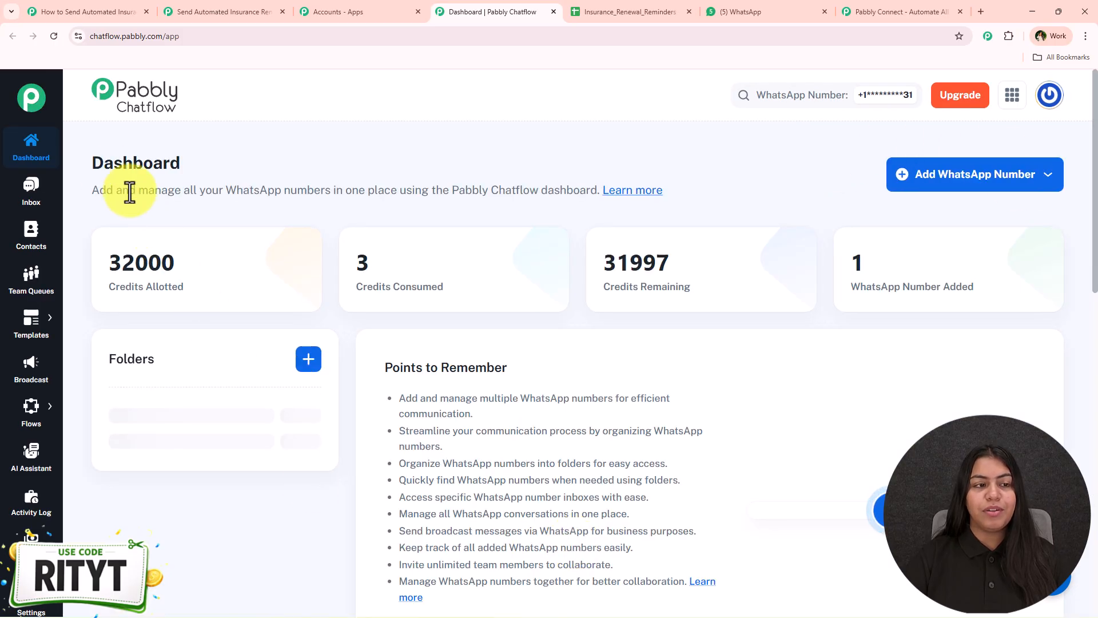
drag(93, 162, 249, 156)
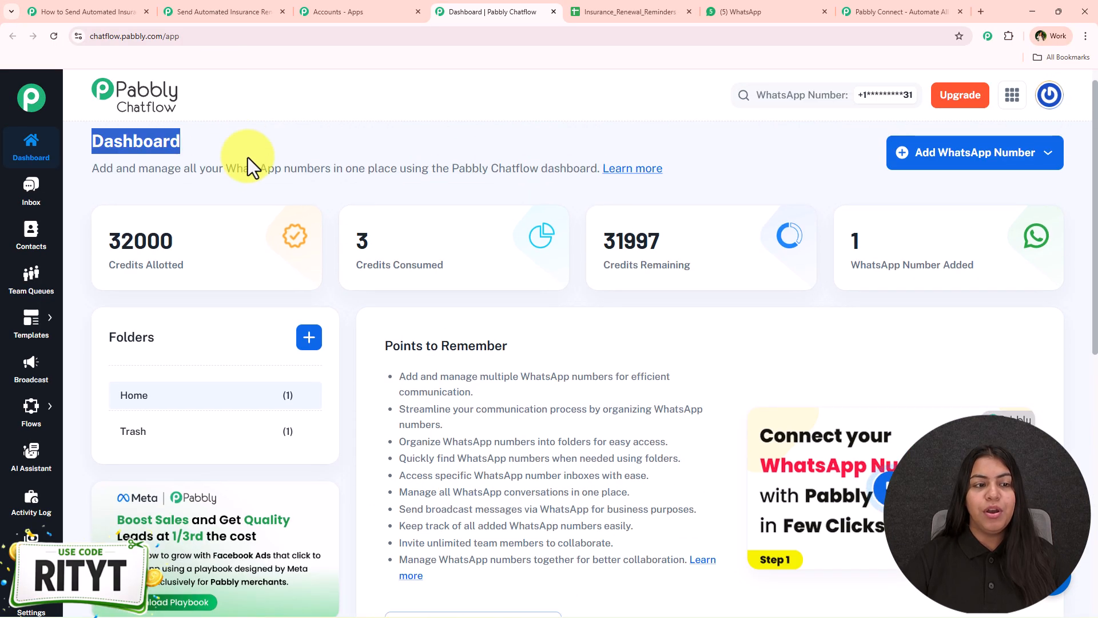
click(252, 147)
click(961, 164)
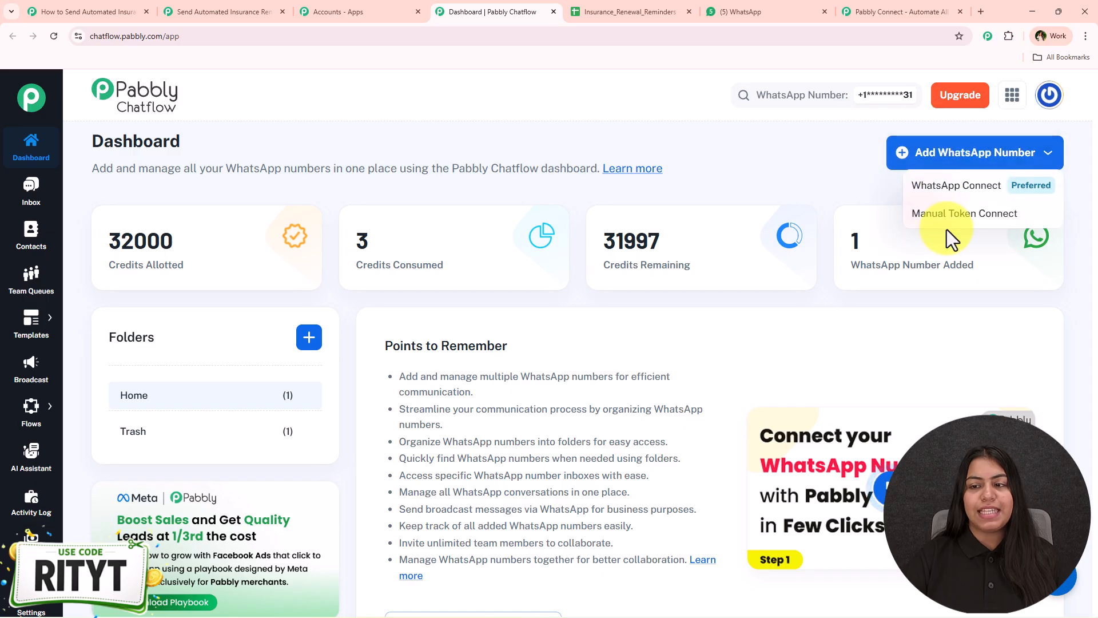
click(729, 302)
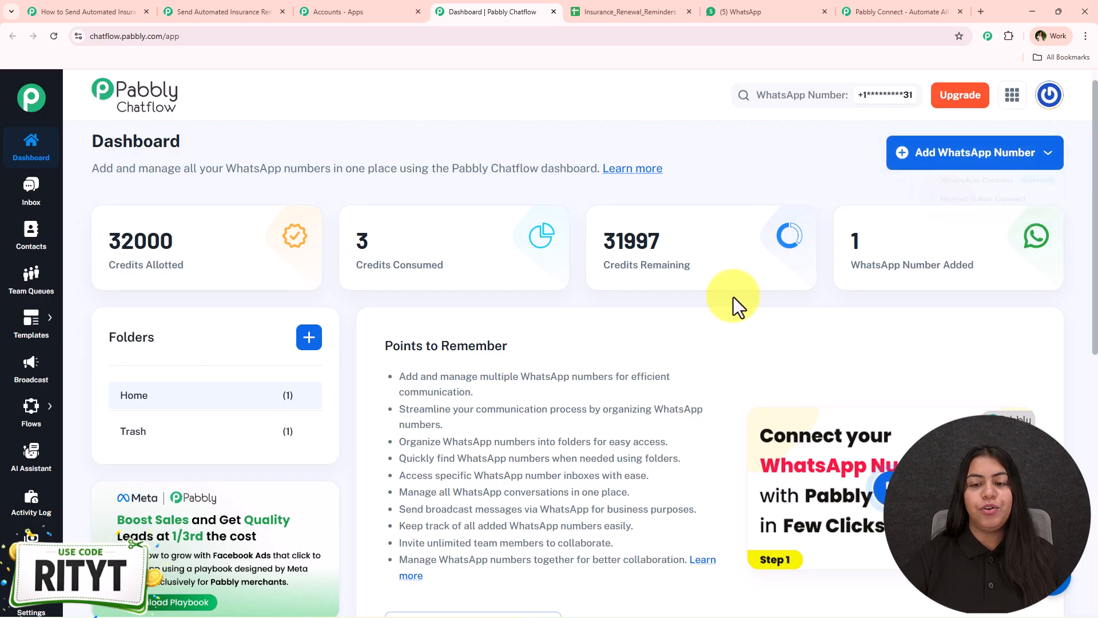
scroll(725, 321, down, 2)
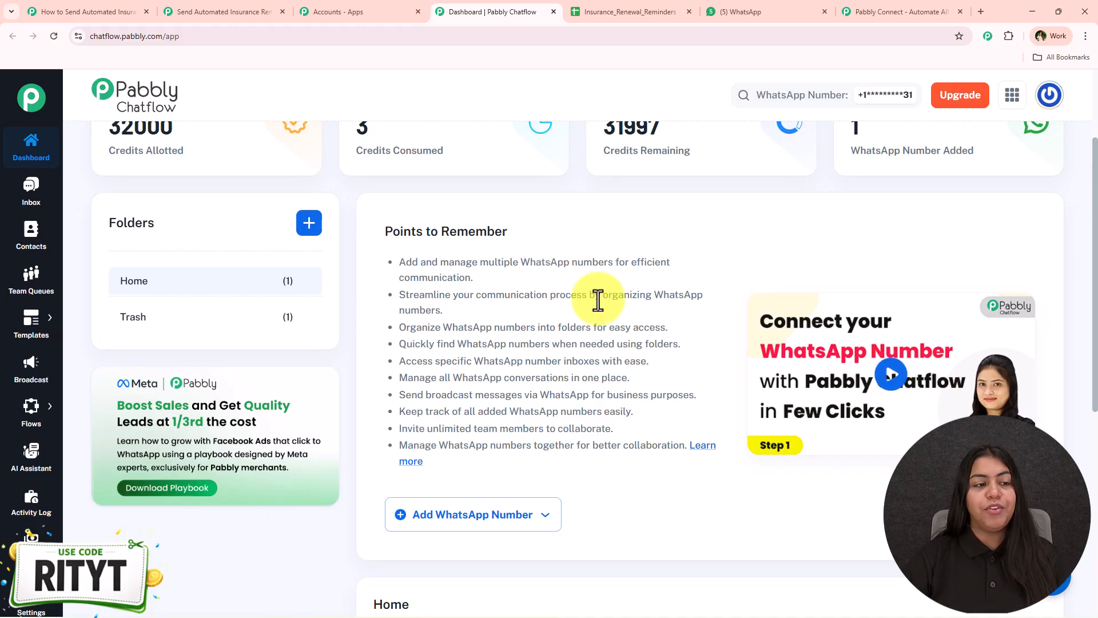
- Open Settings > API & Webhooks and copy the Chatflow API token
mouse_move(27, 595)
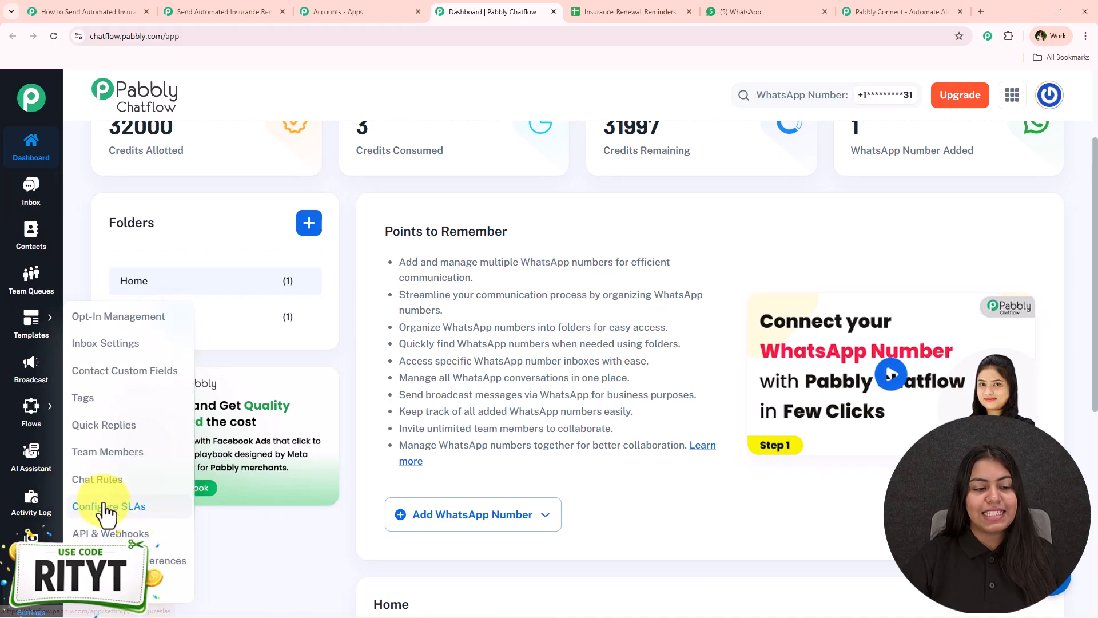
click(111, 534)
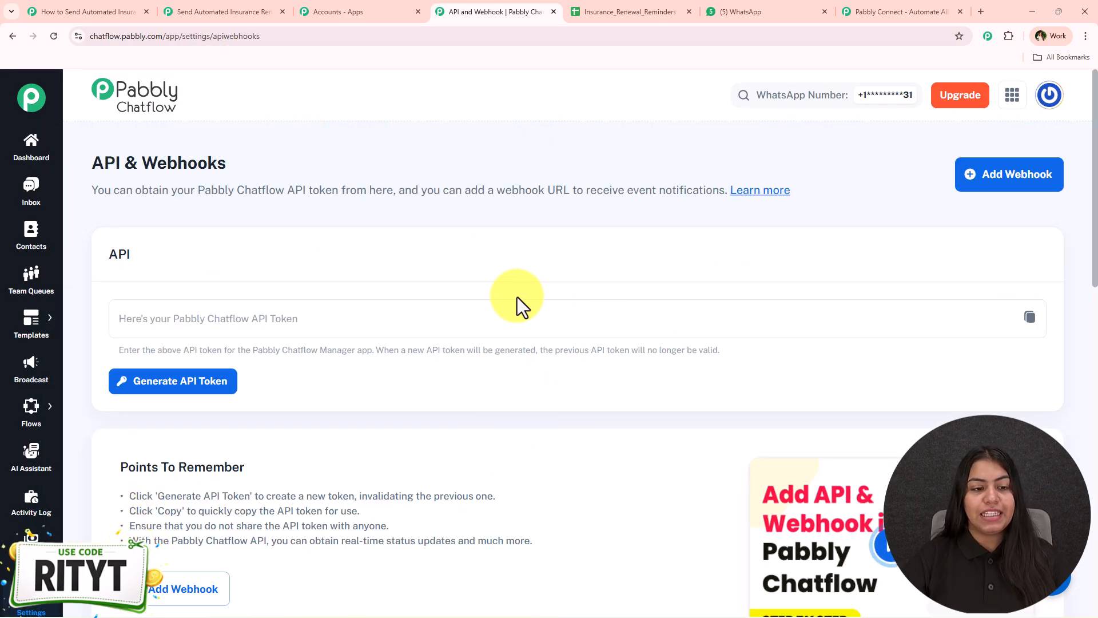
click(147, 321)
drag(521, 313, 129, 319)
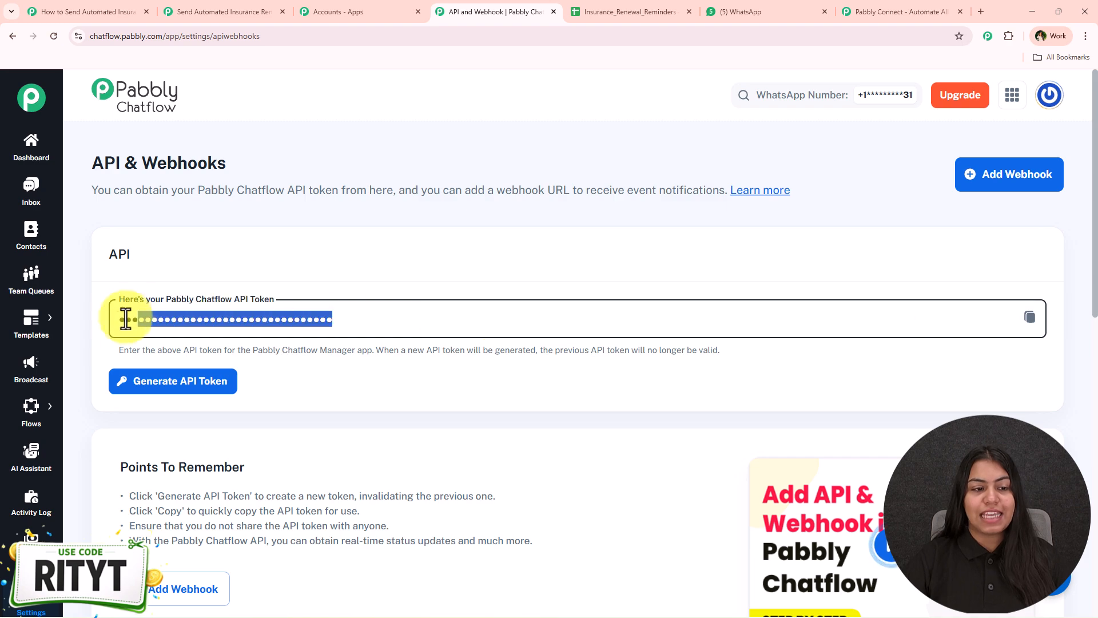
click(1029, 319)
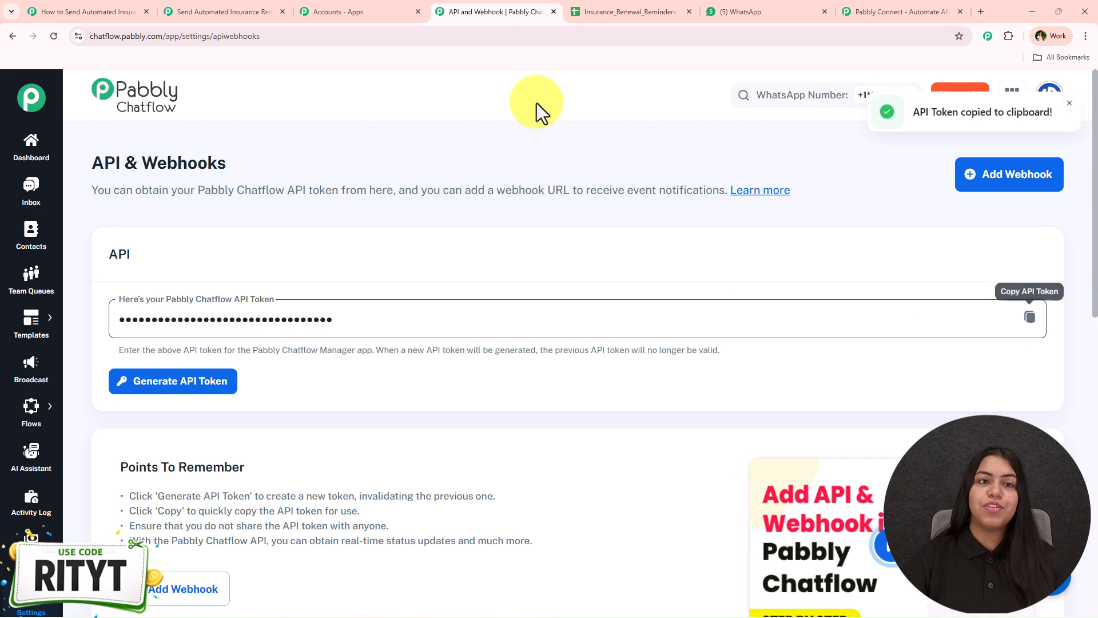
- Paste the API token into the Token field and save Chatflow connection #56
click(303, 5)
click(234, 4)
click(709, 339)
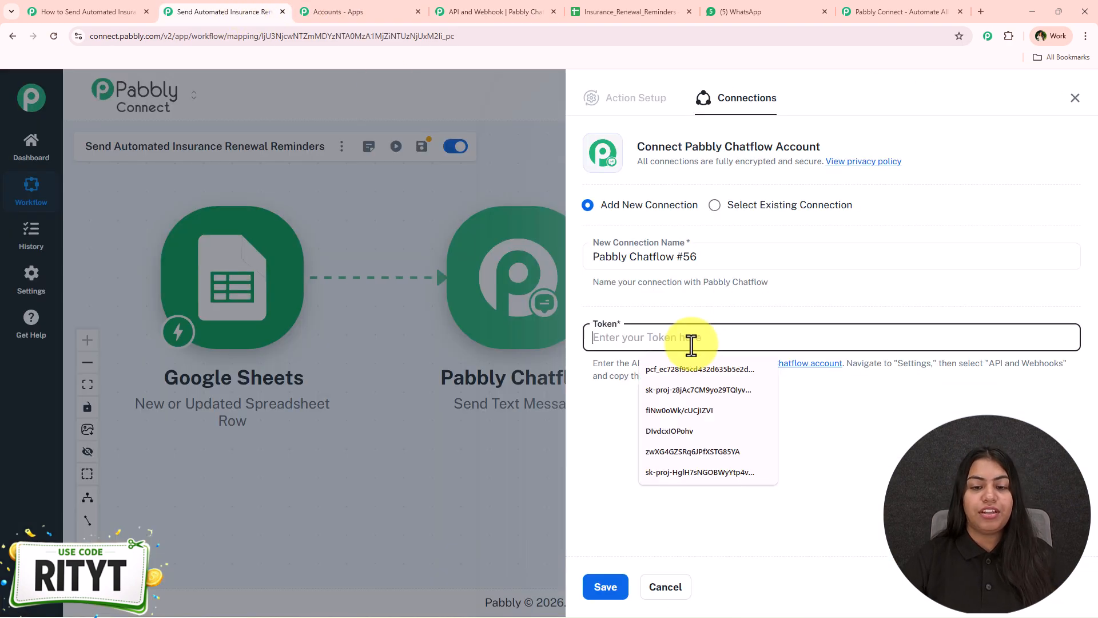
key(ctrl+v)
click(607, 588)
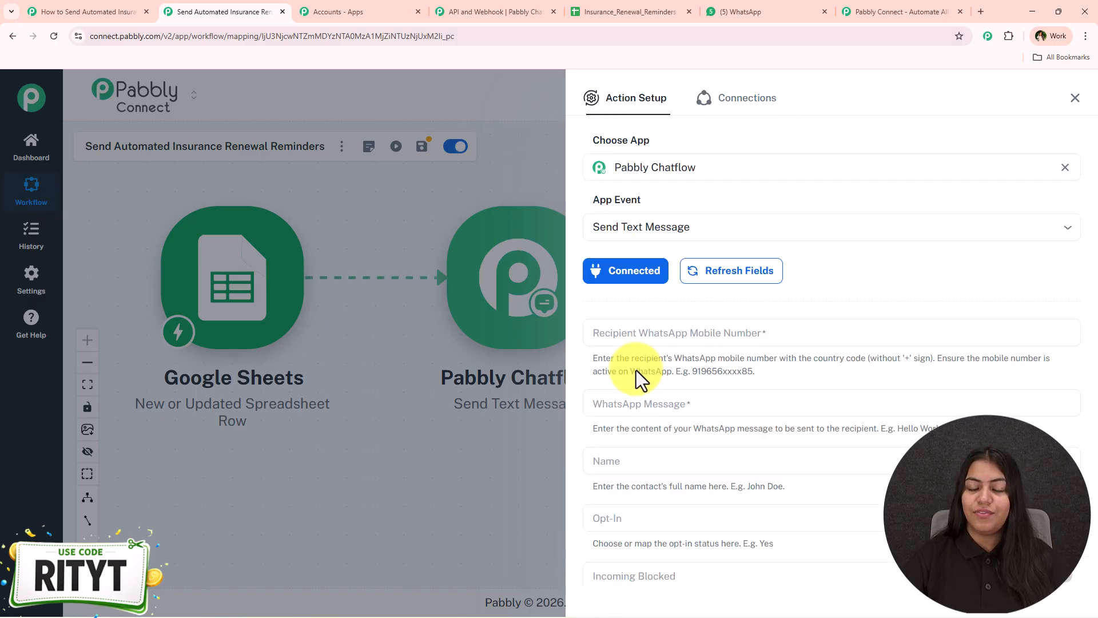
scroll(610, 426, down, 1)
click(823, 277)
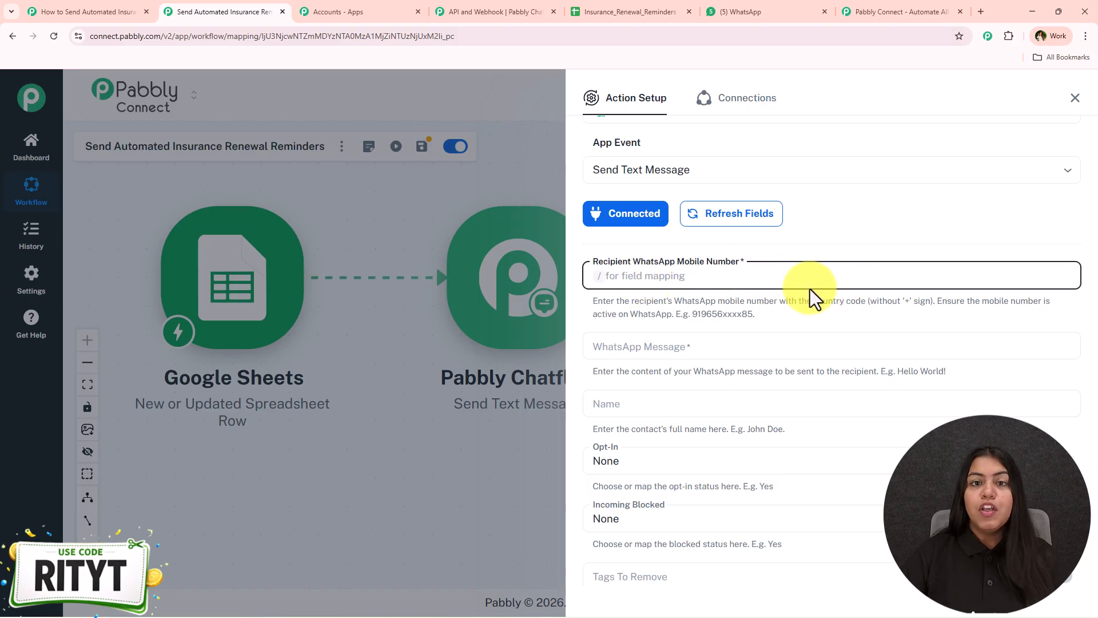
- Map the Google Sheets Phone Number from step 1 into Recipient WhatsApp Mobile Number
text(8)
key(BackSpace)
text(8888888)
key(ctrl+a)
key(BackSpace)
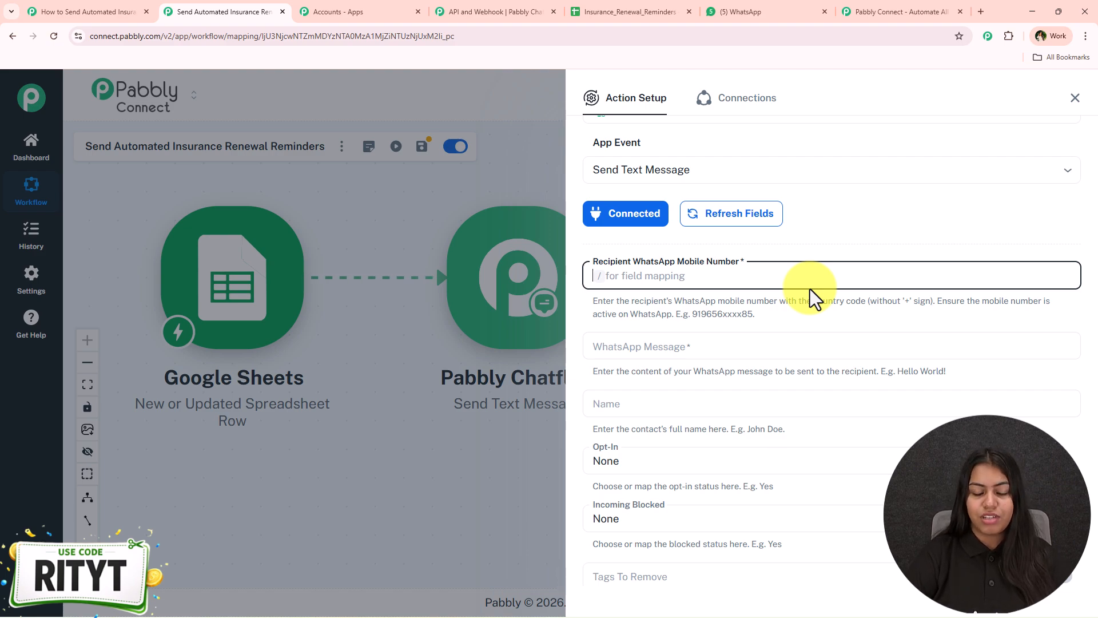
text(/,)
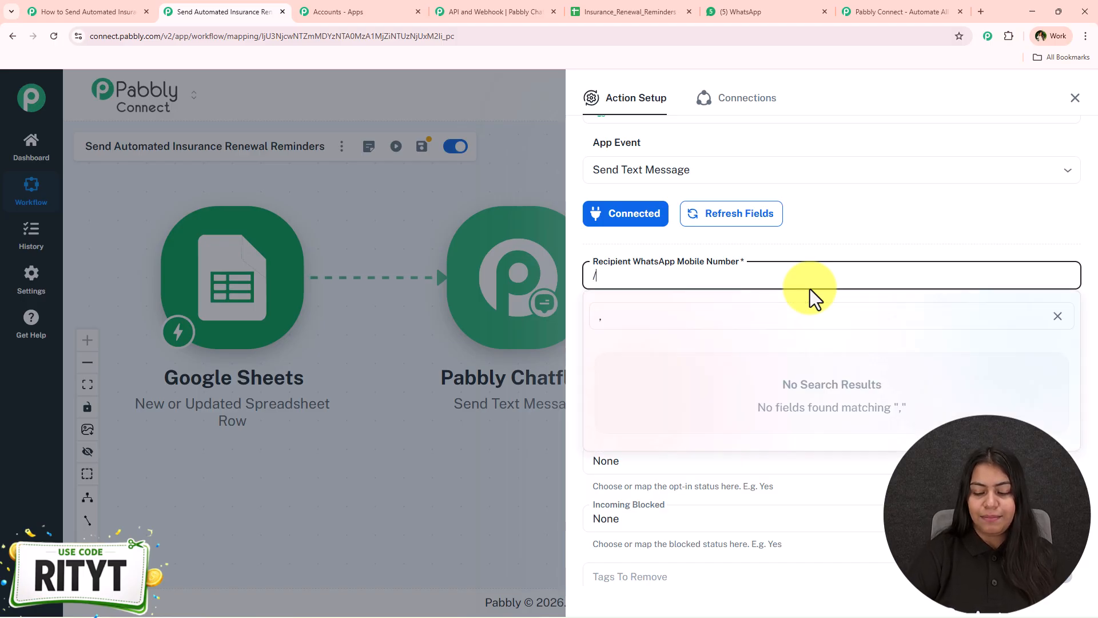
key(BackSpace)
text(n)
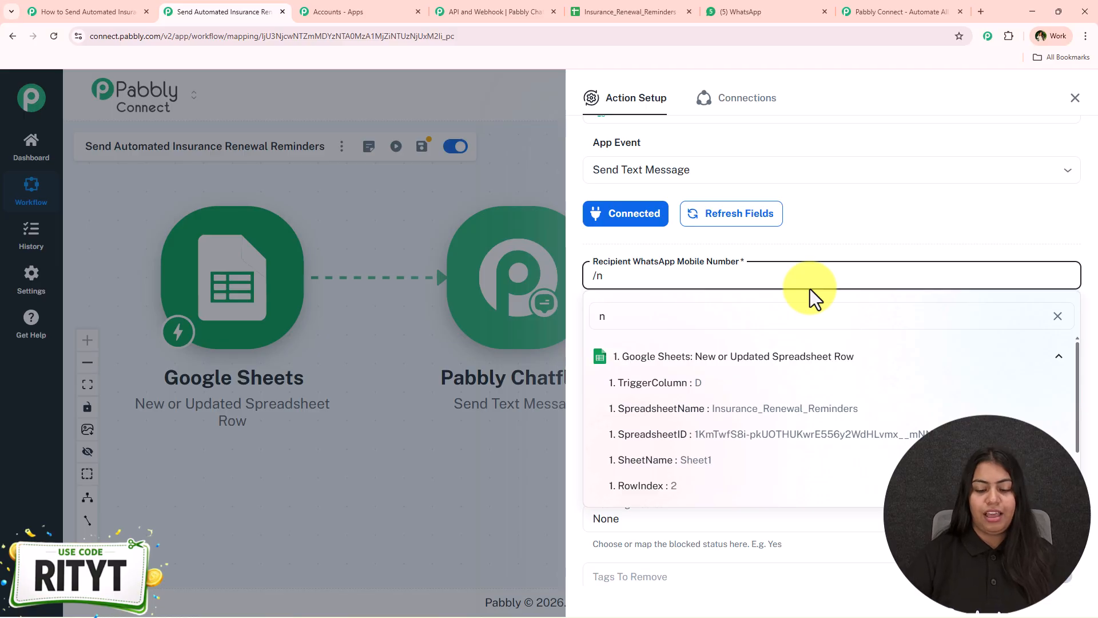
scroll(715, 451, down, 2)
click(698, 472)
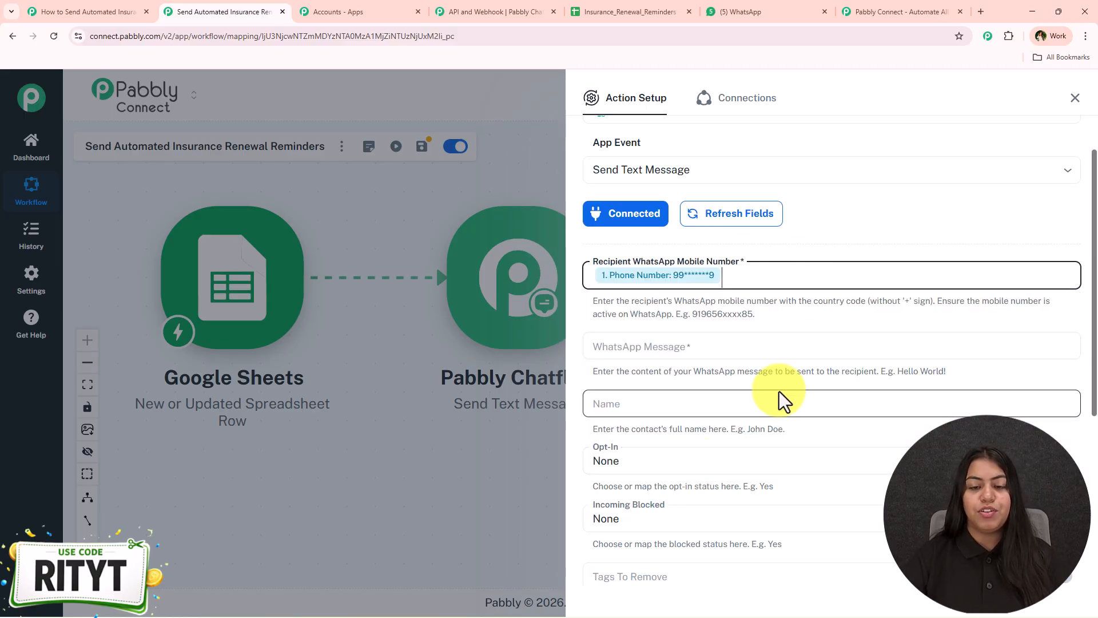
scroll(821, 349, down, 1)
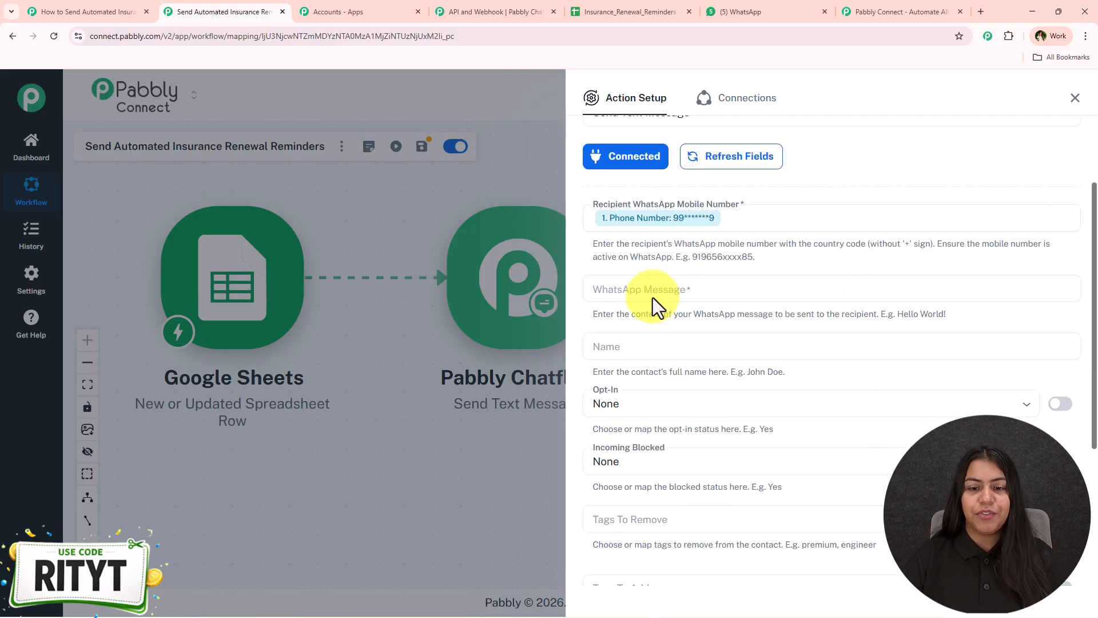
click(649, 291)
- Paste the renewal reminder and insert Name after 'Dear', plus Policy_Number and Expiry_Date
key(ctrl+v)
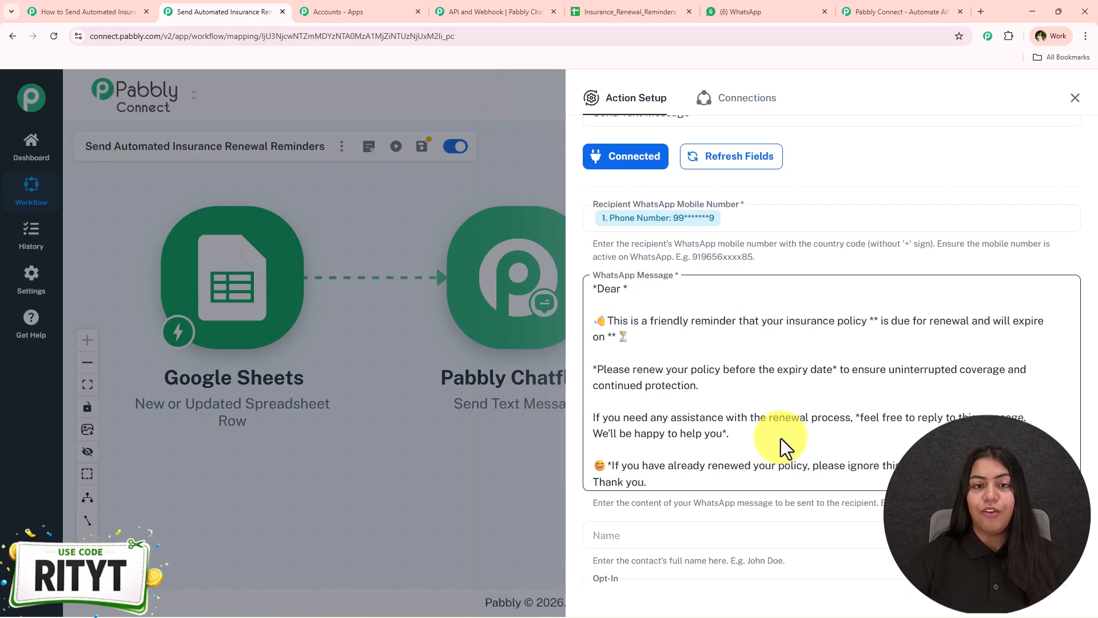
click(622, 290)
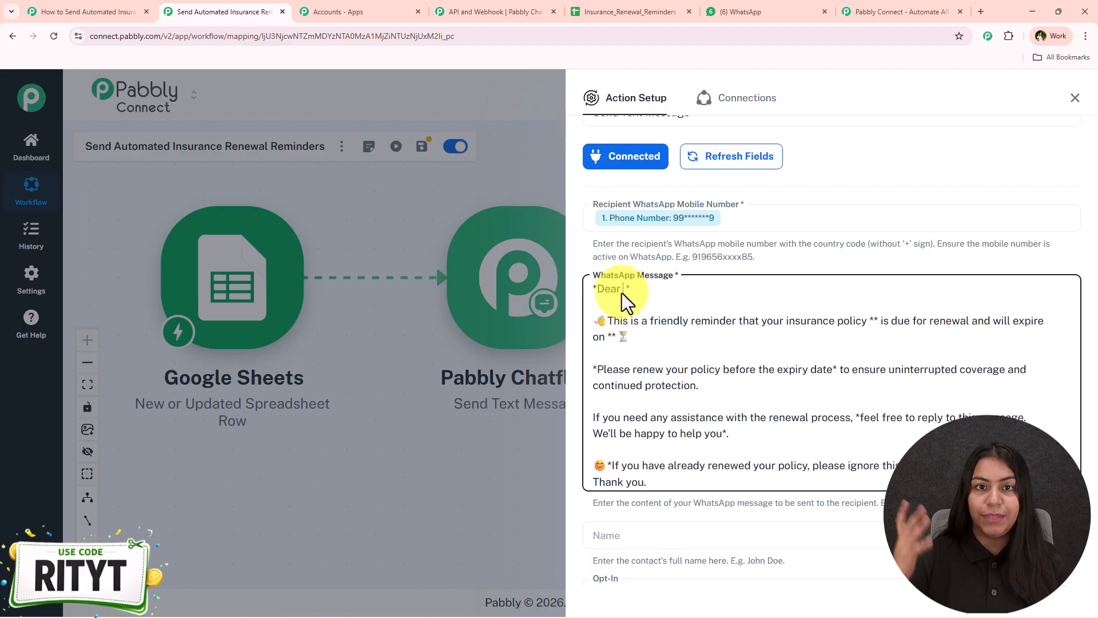
text(/name)
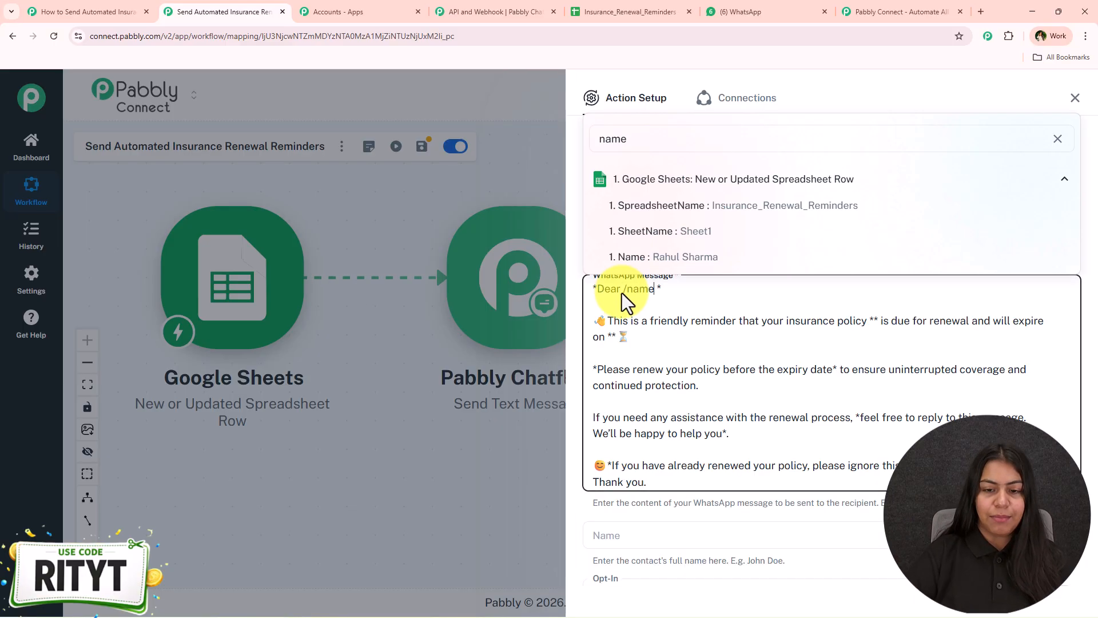
click(645, 266)
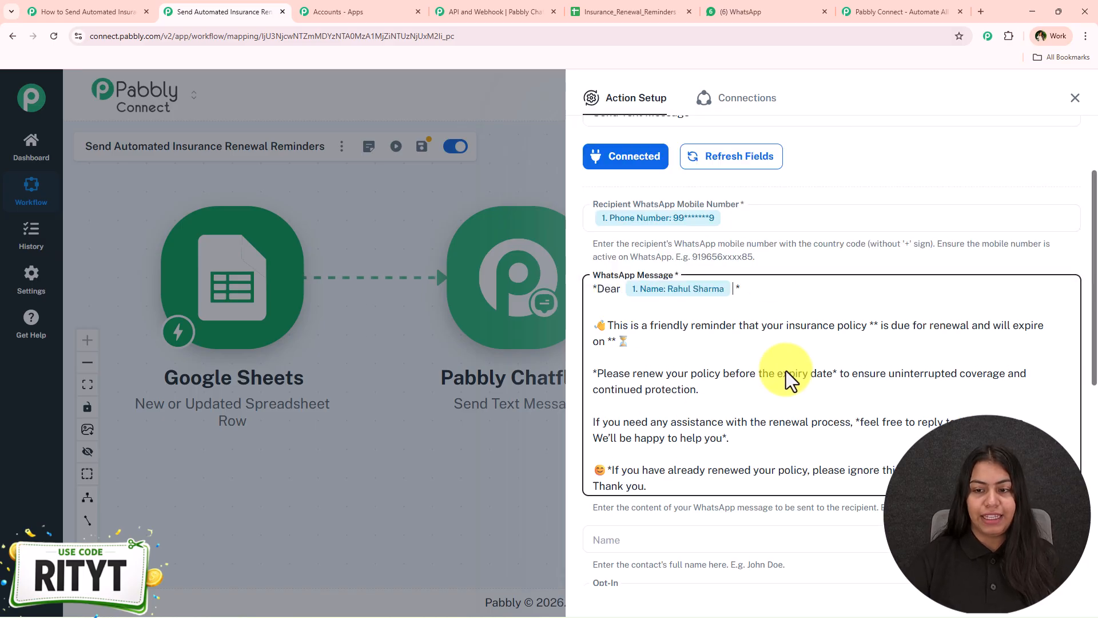
text(/pl)
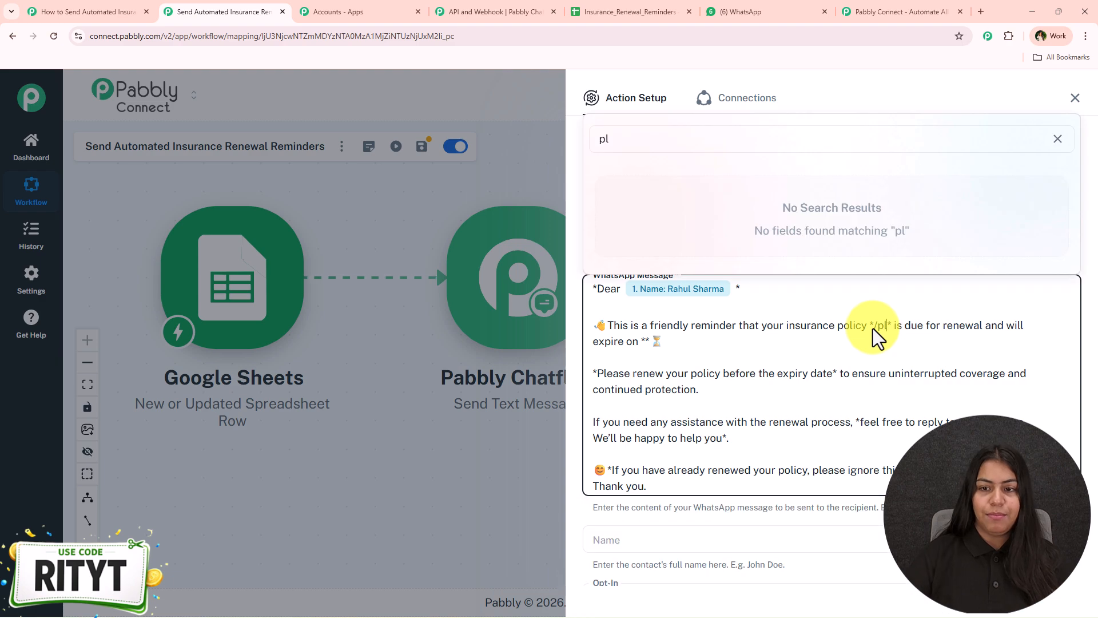
key(BackSpace)
text(o)
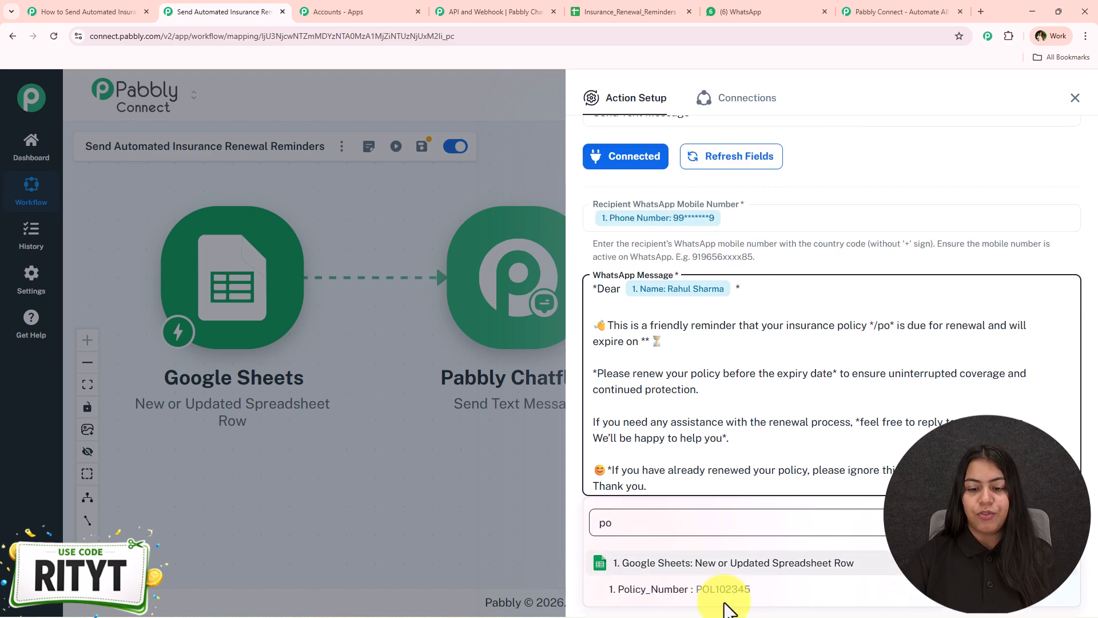
click(723, 598)
click(767, 347)
text(/dat)
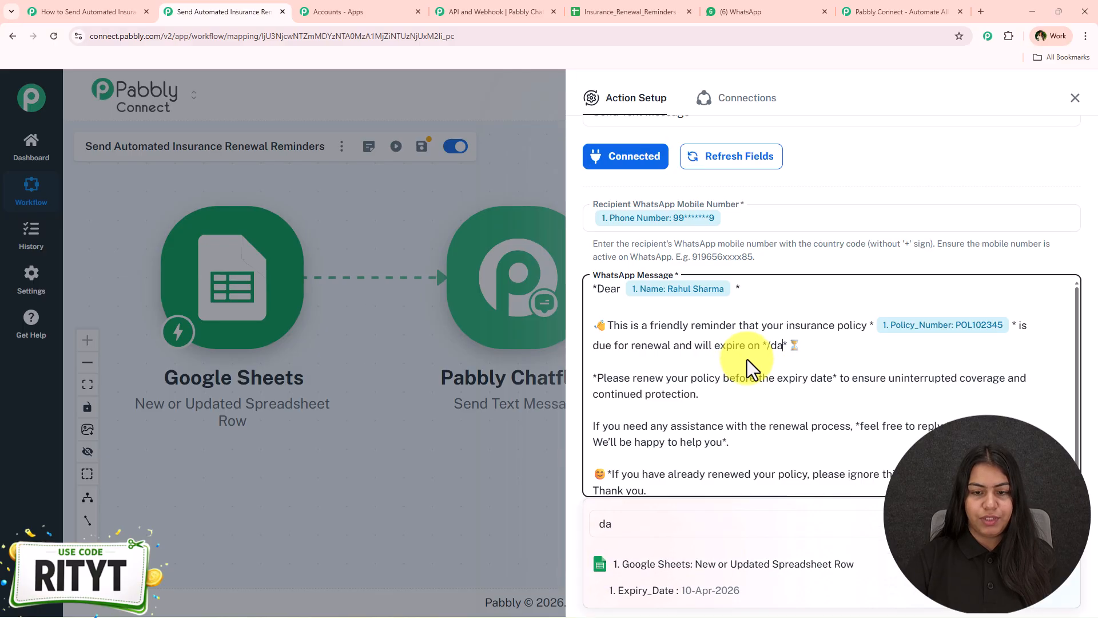
click(706, 594)
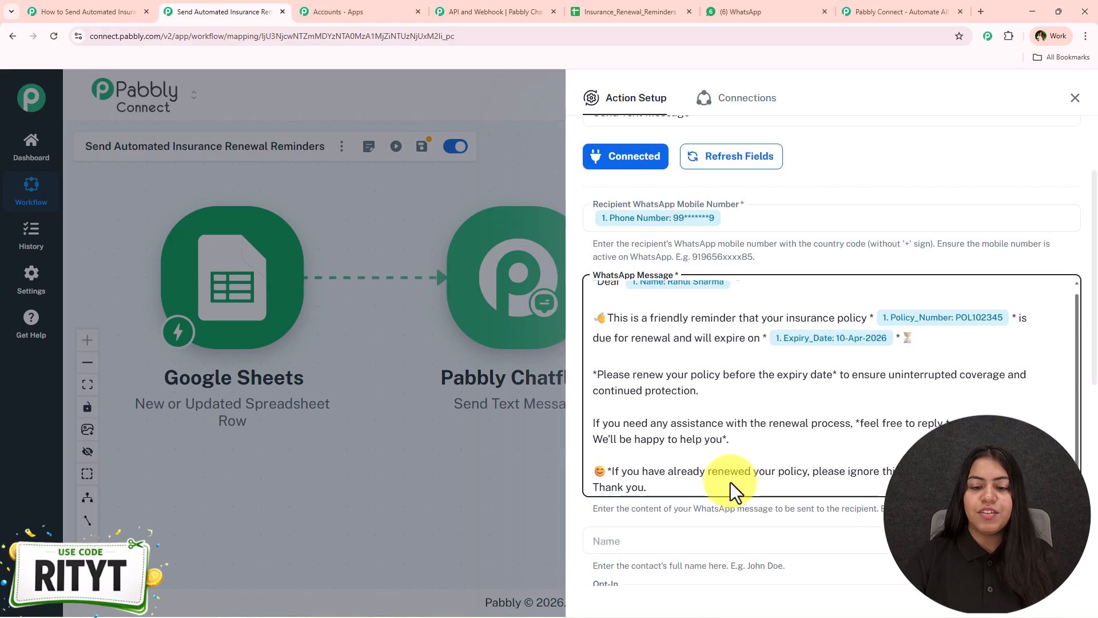
scroll(720, 493, down, 6)
- Map the sheet's Name into the contact Name field, set Opt-In to Yes and Incoming Blocked to No
click(651, 198)
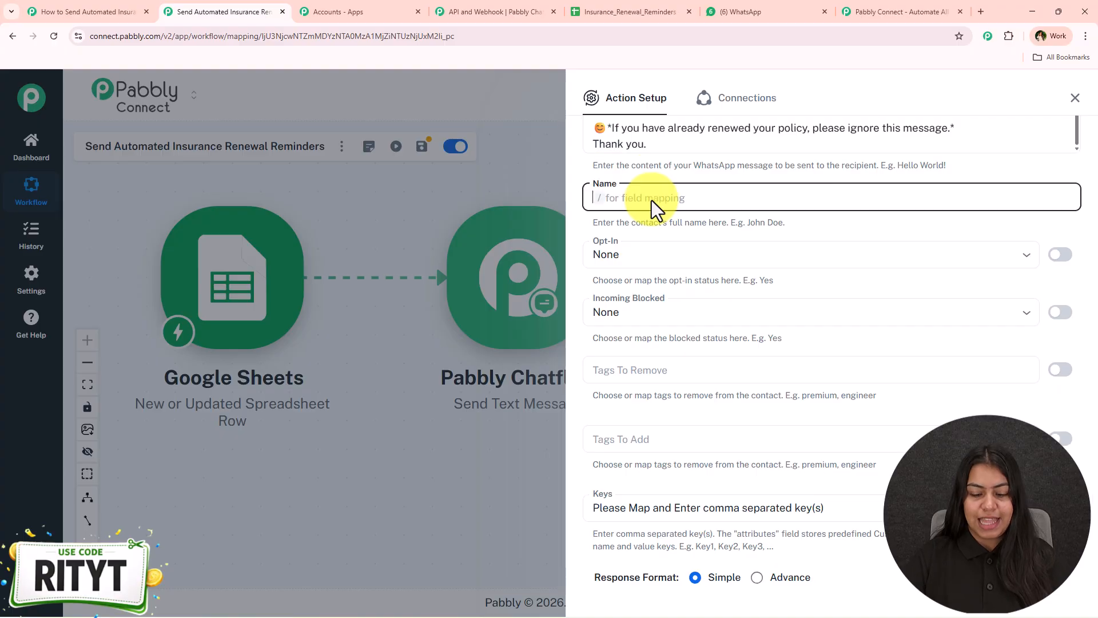
text(/name)
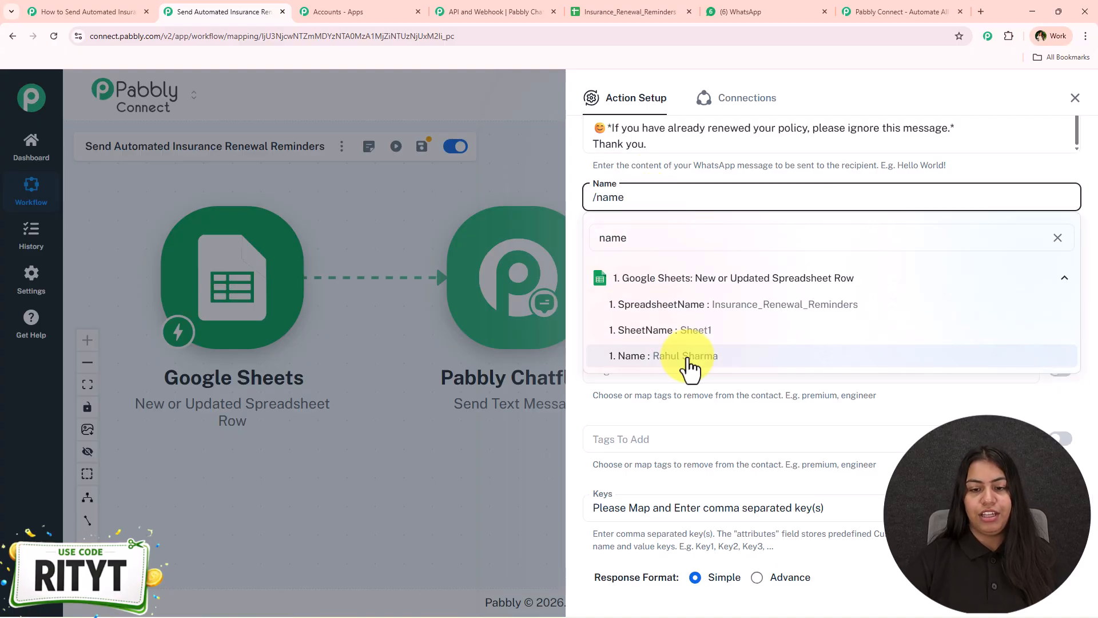
click(690, 359)
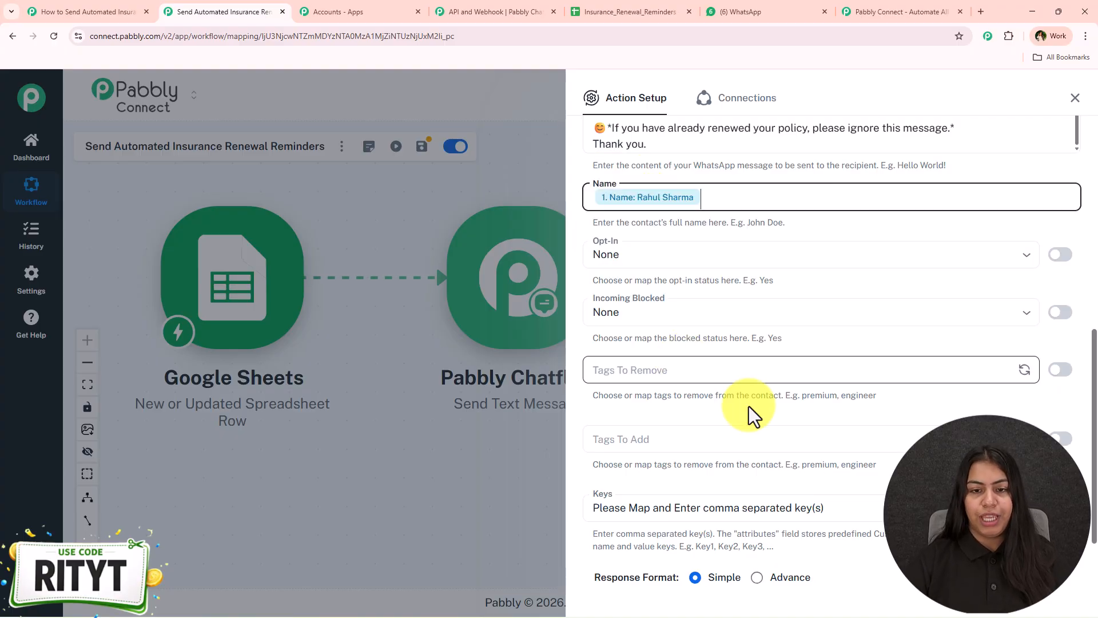
click(687, 254)
click(680, 312)
click(624, 312)
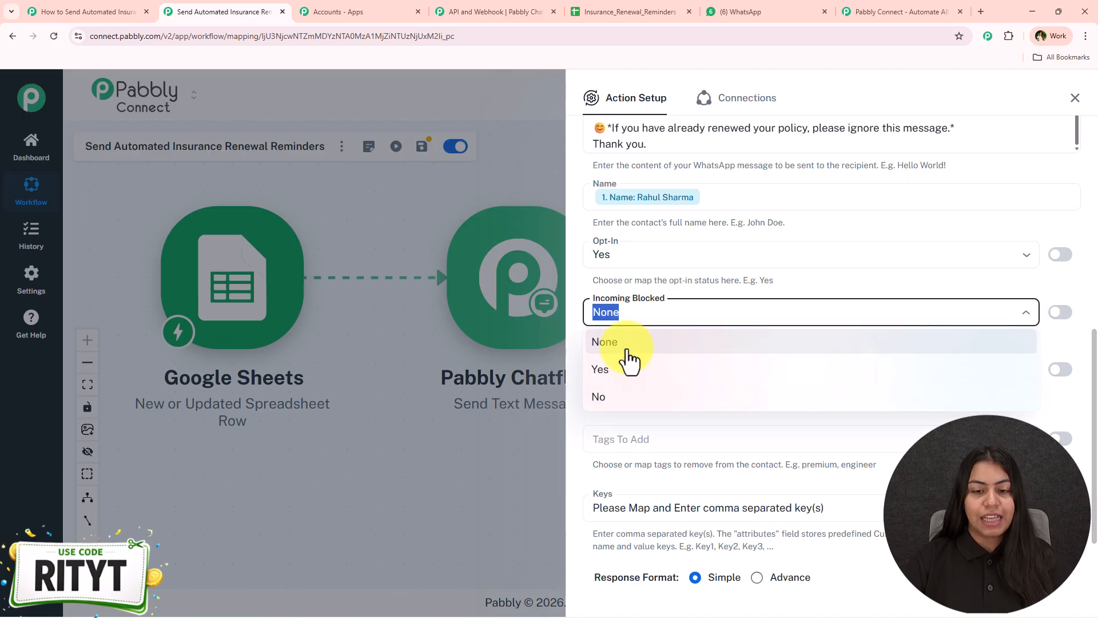
click(628, 395)
- Leave the add/remove tag fields empty and clear the Keys field in manual entry mode
scroll(635, 417, down, 2)
click(642, 284)
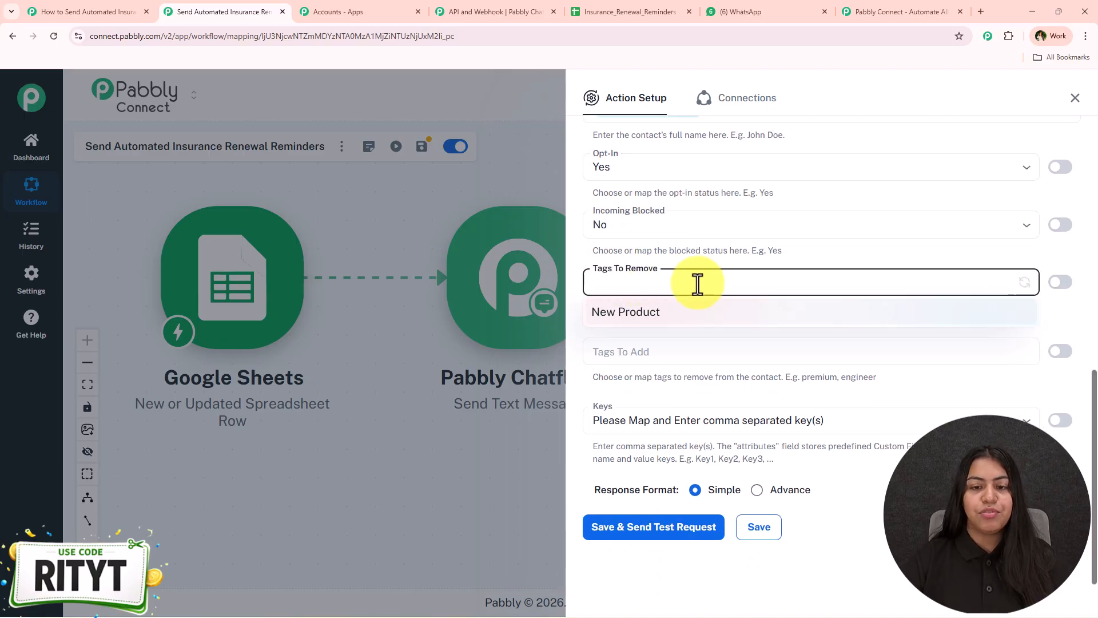
click(674, 346)
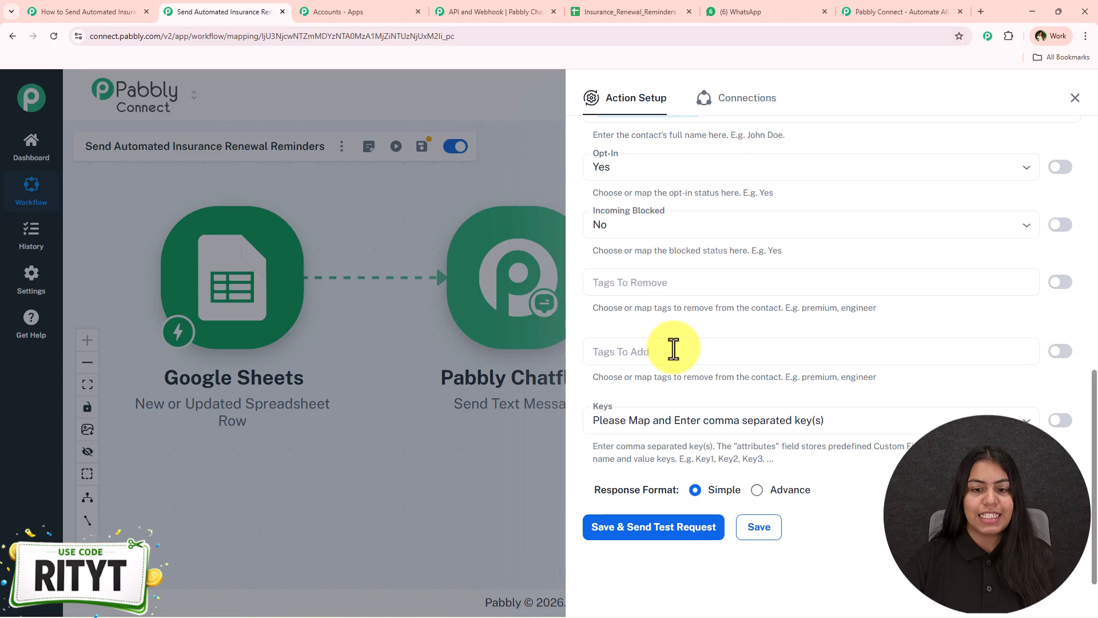
click(582, 342)
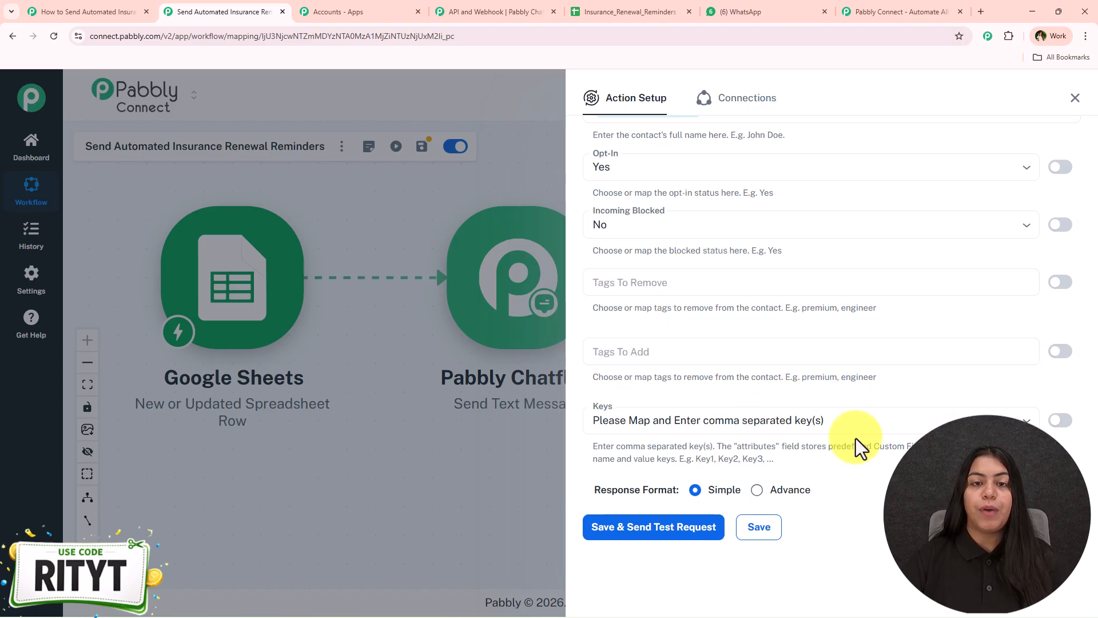
click(1060, 422)
drag(942, 420, 486, 423)
key(BackSpace)
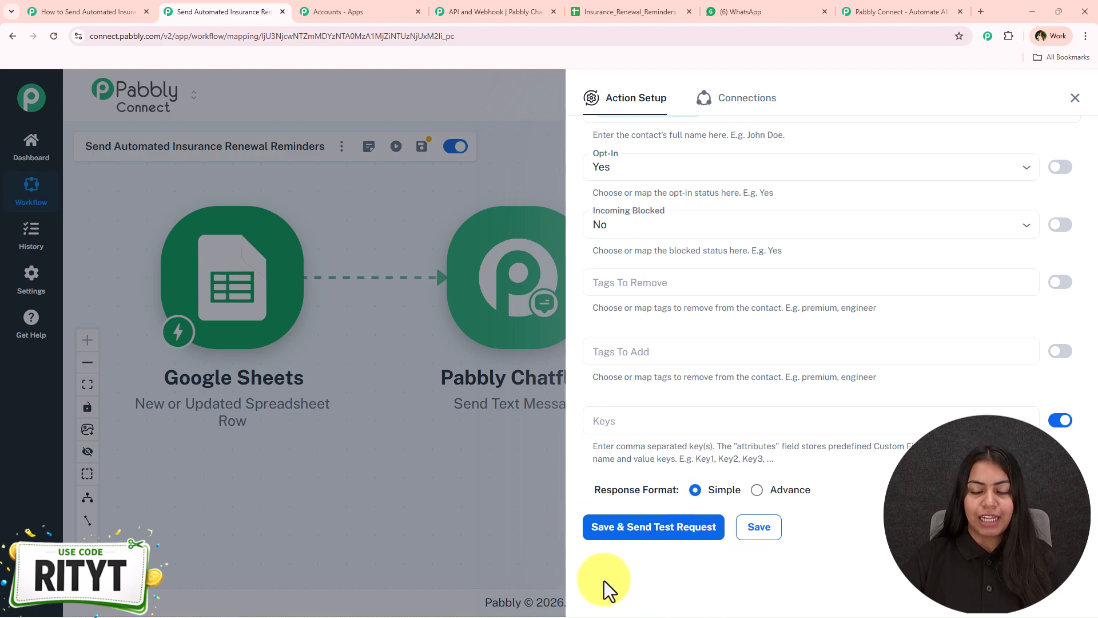
- Replace the mapped recipient with a fixed test phone number and send a test request
scroll(642, 532, up, 7)
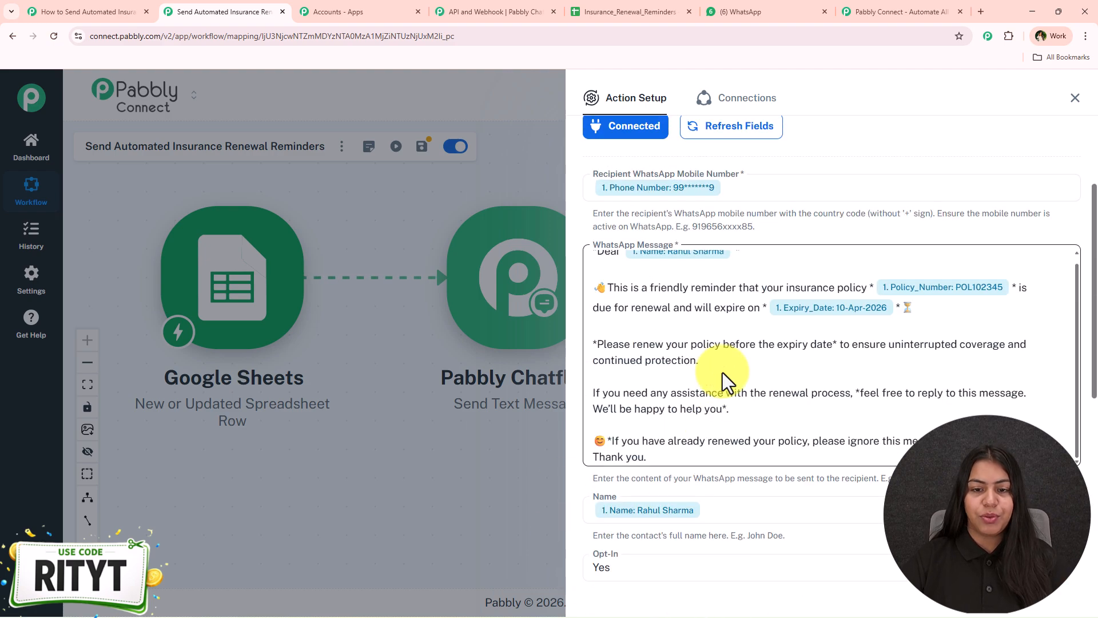
click(748, 194)
key(BackSpace)
text(+9)
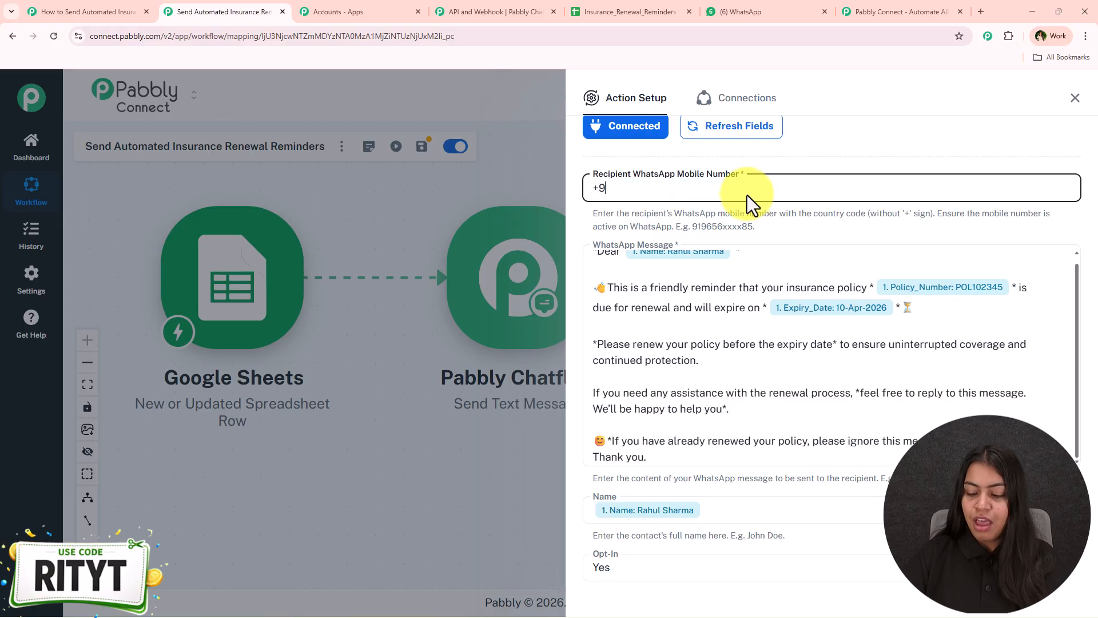
text(190XXXXXXX)
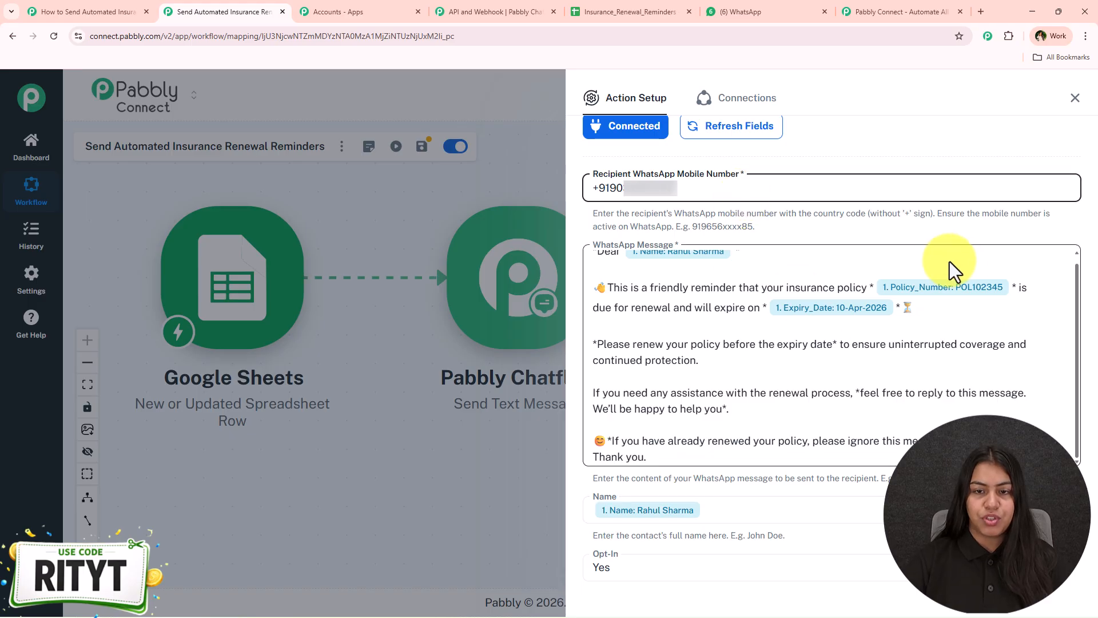
scroll(800, 400, down, 7)
click(658, 526)
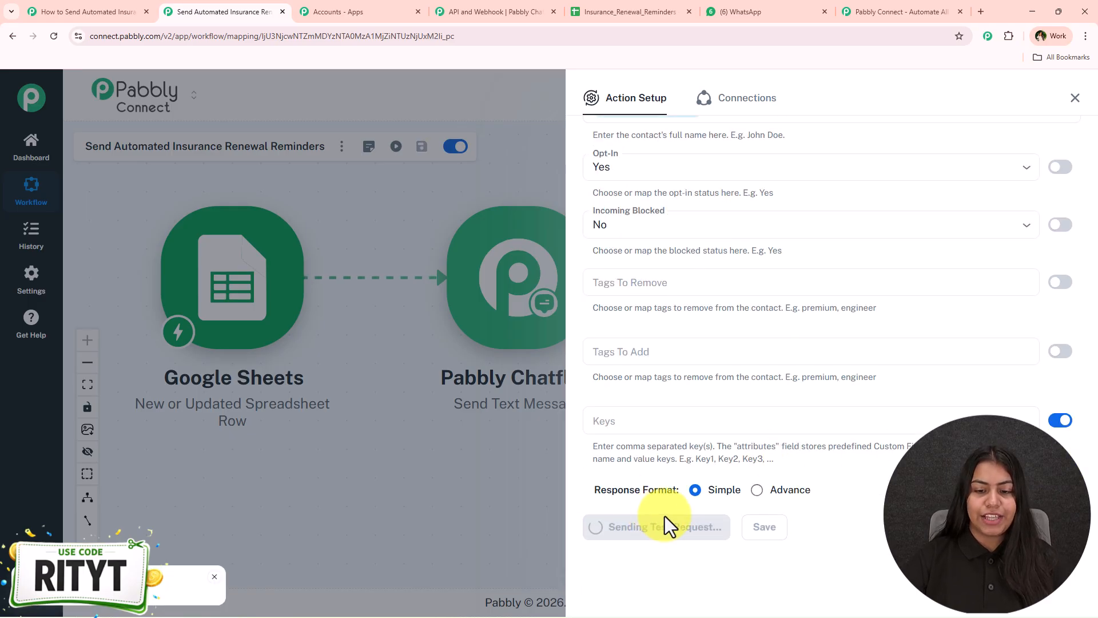
- Confirm the success response and the reminder's arrival in WhatsApp
scroll(654, 535, down, 4)
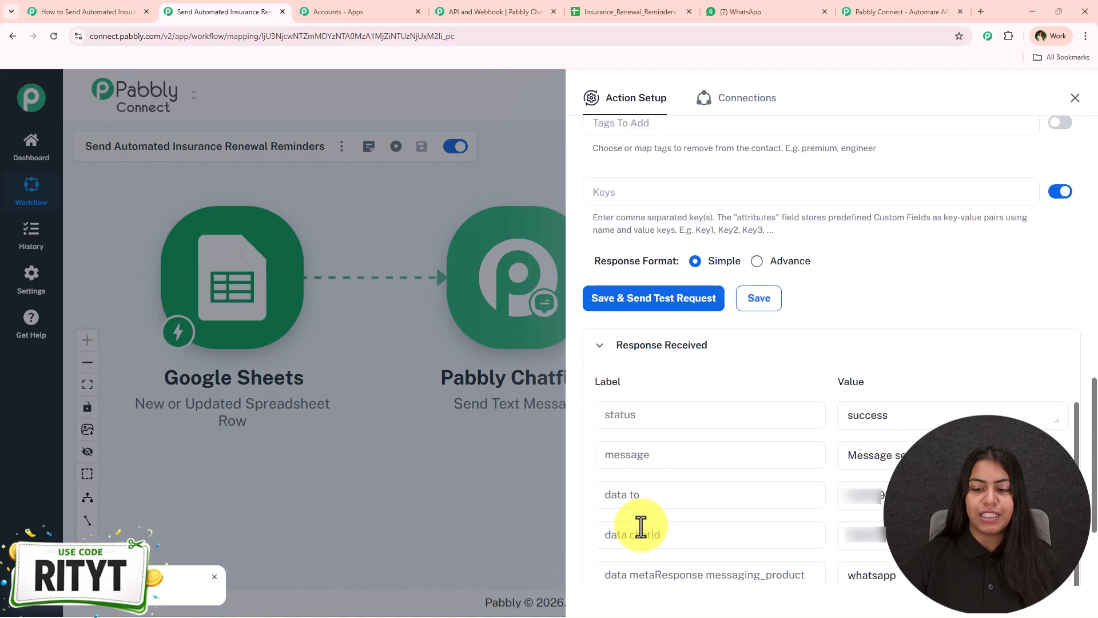
drag(973, 456, 784, 455)
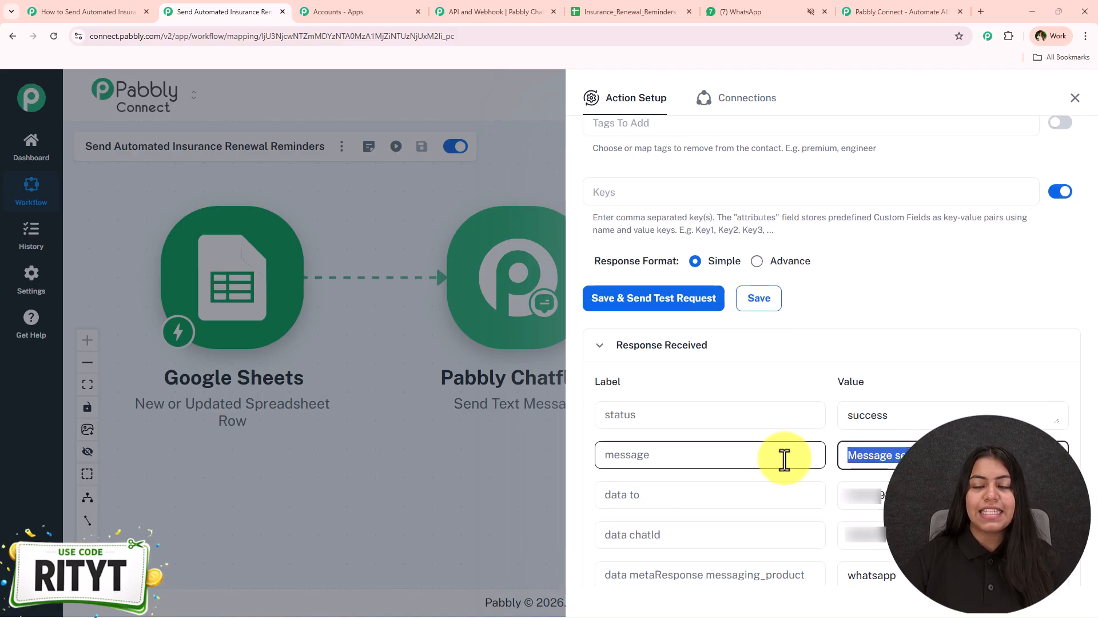
click(819, 7)
scroll(715, 437, down, 15)
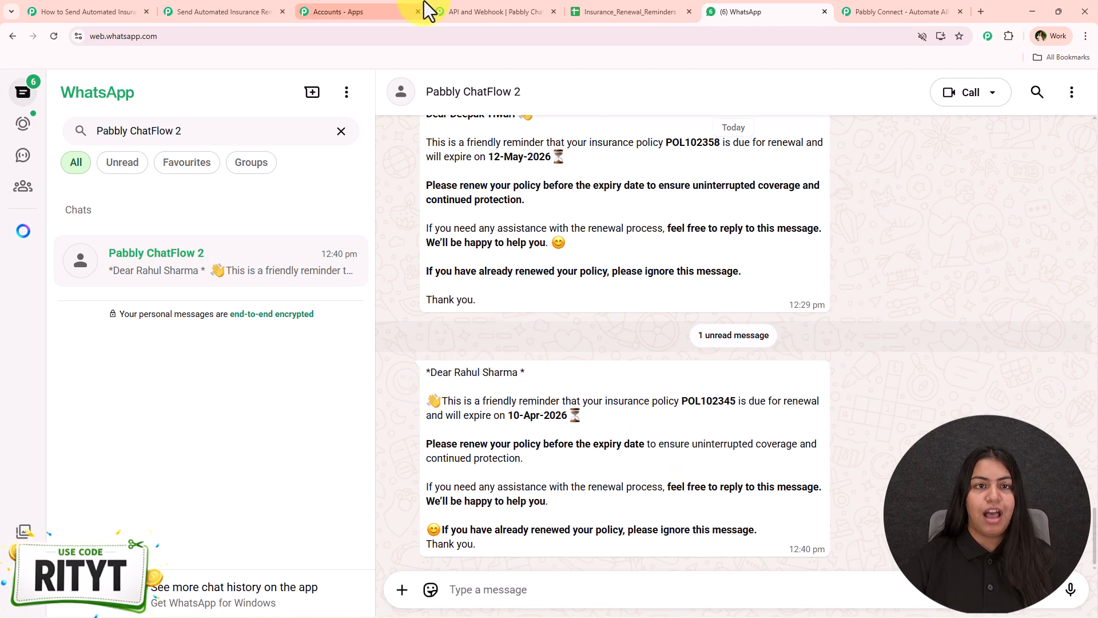
click(463, 3)
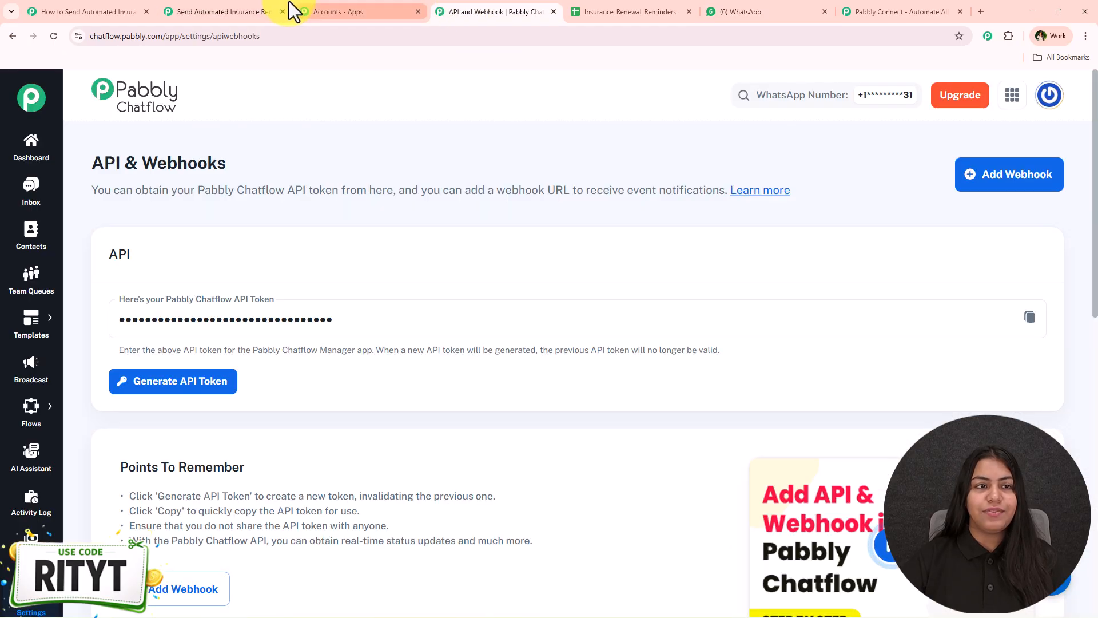
click(265, 3)
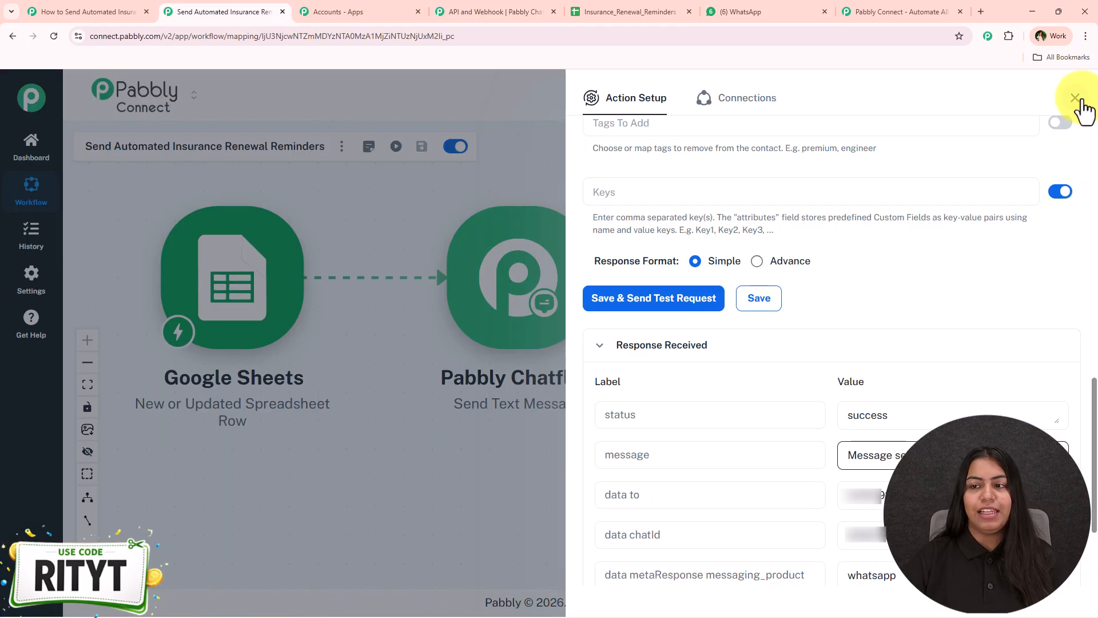
- Close Action Setup, move the Chatflow node lower, and select the names A2:A16 in the spreadsheet
click(1075, 98)
drag(563, 257, 555, 392)
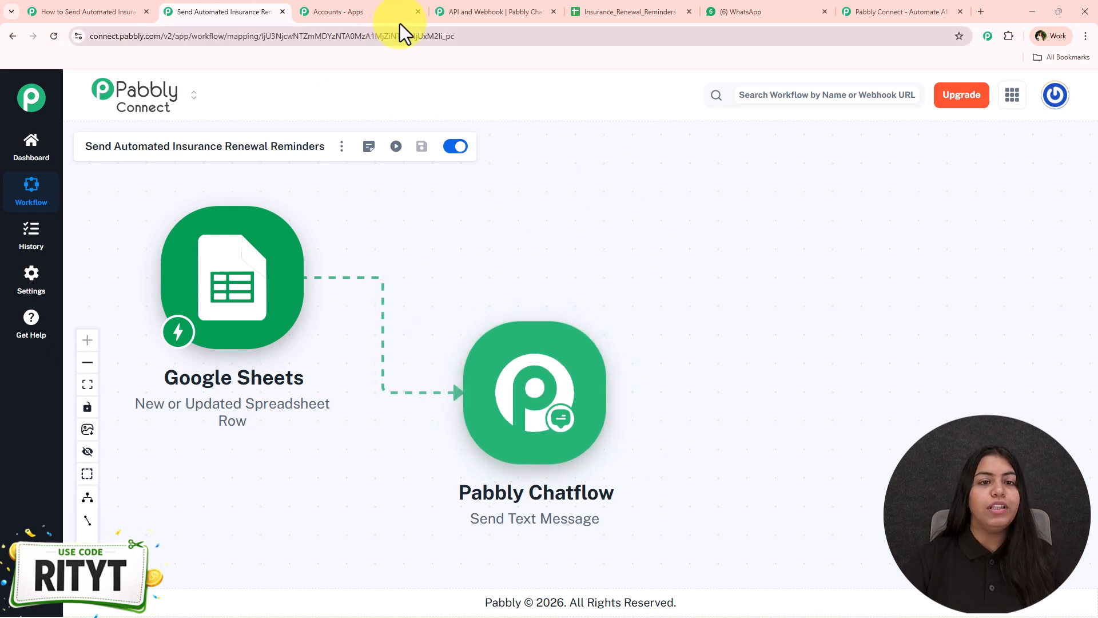
click(665, 12)
drag(155, 227, 118, 536)
- Run Extensions > Pabbly Connect Webhooks > Send All Data, then check WhatsApp for the delivered reminders
click(388, 448)
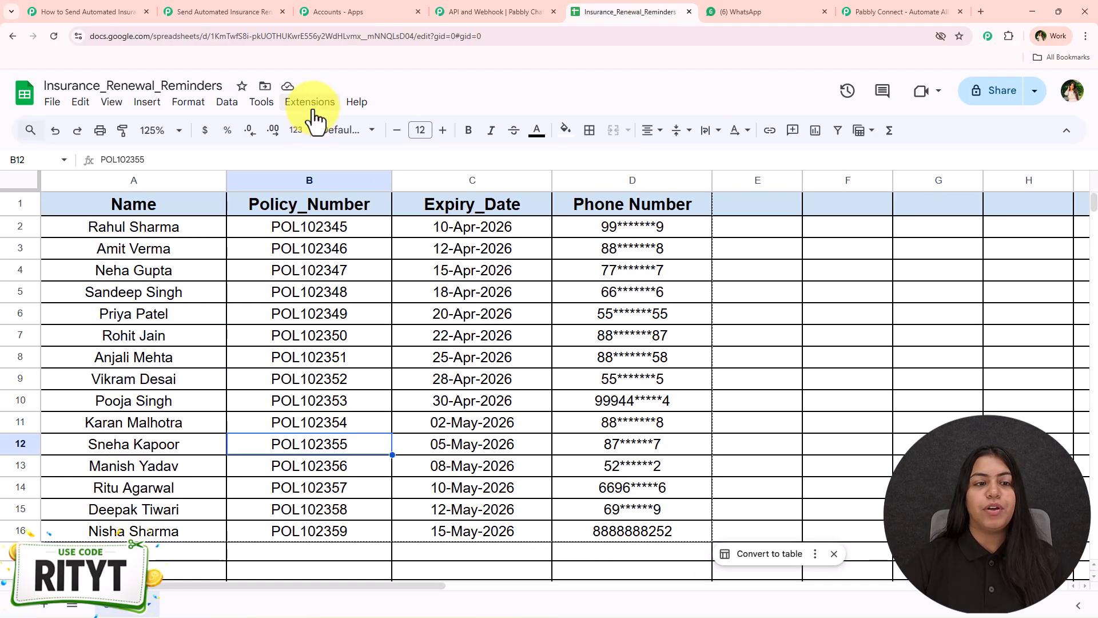
click(314, 111)
mouse_move(343, 265)
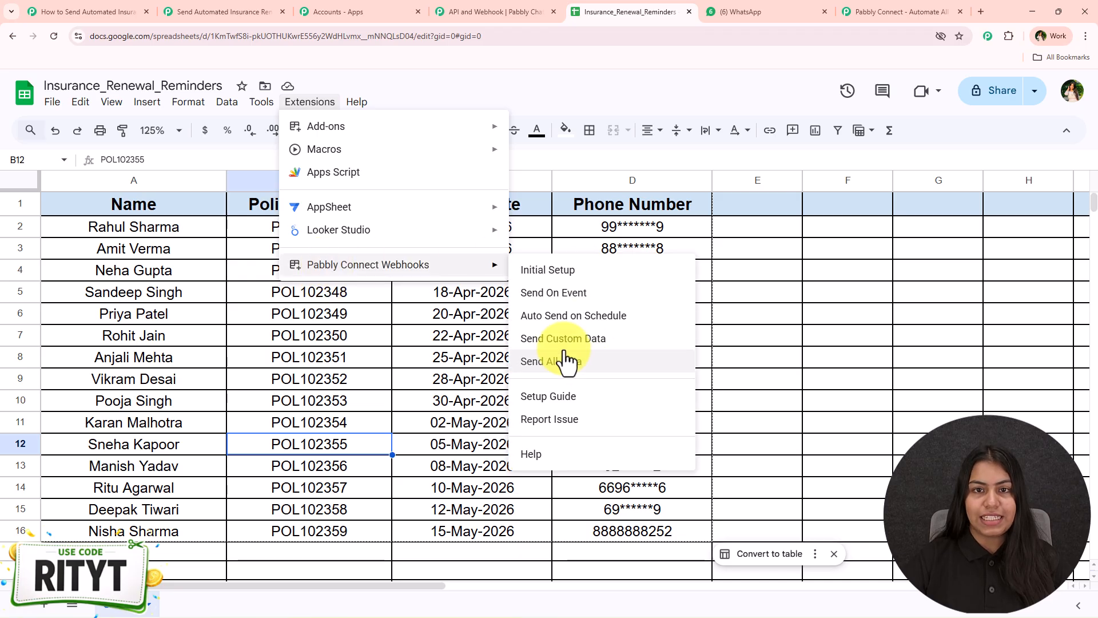
click(143, 313)
click(218, 11)
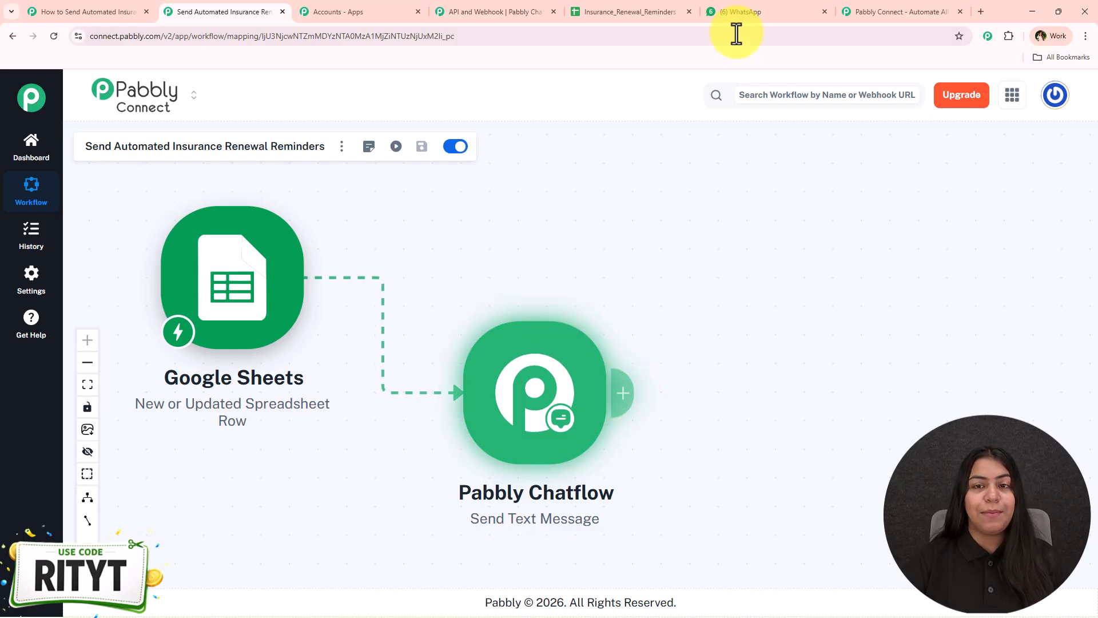
click(739, 12)
- Scroll through the Pabbly ChatFlow 2 chat to check each customer's renewal reminder
scroll(618, 341, down, 10)
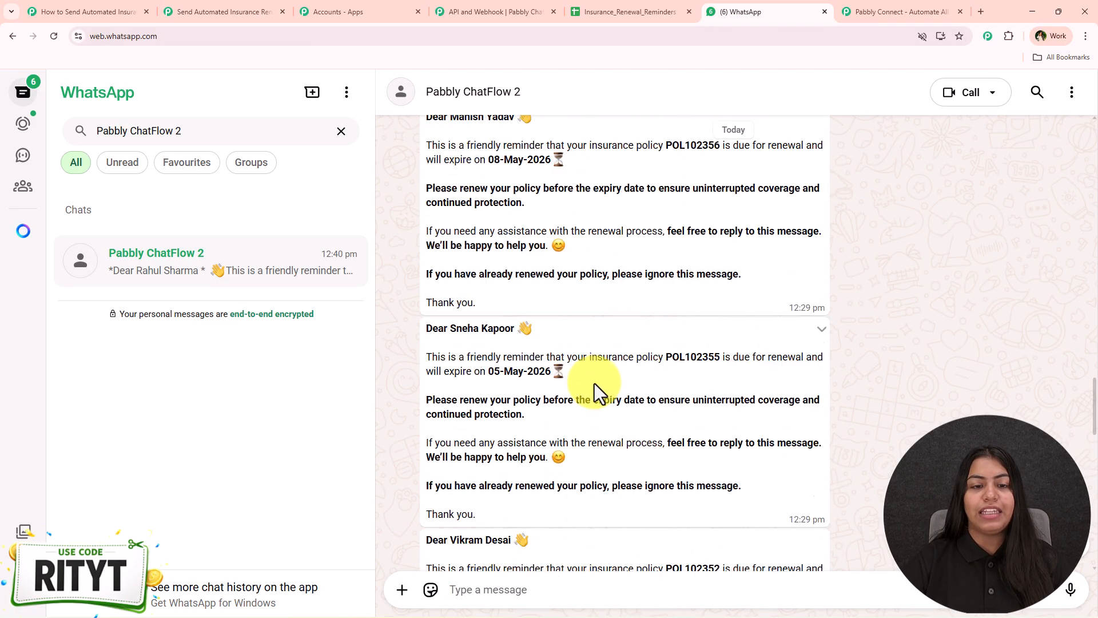
scroll(592, 386, up, 15)
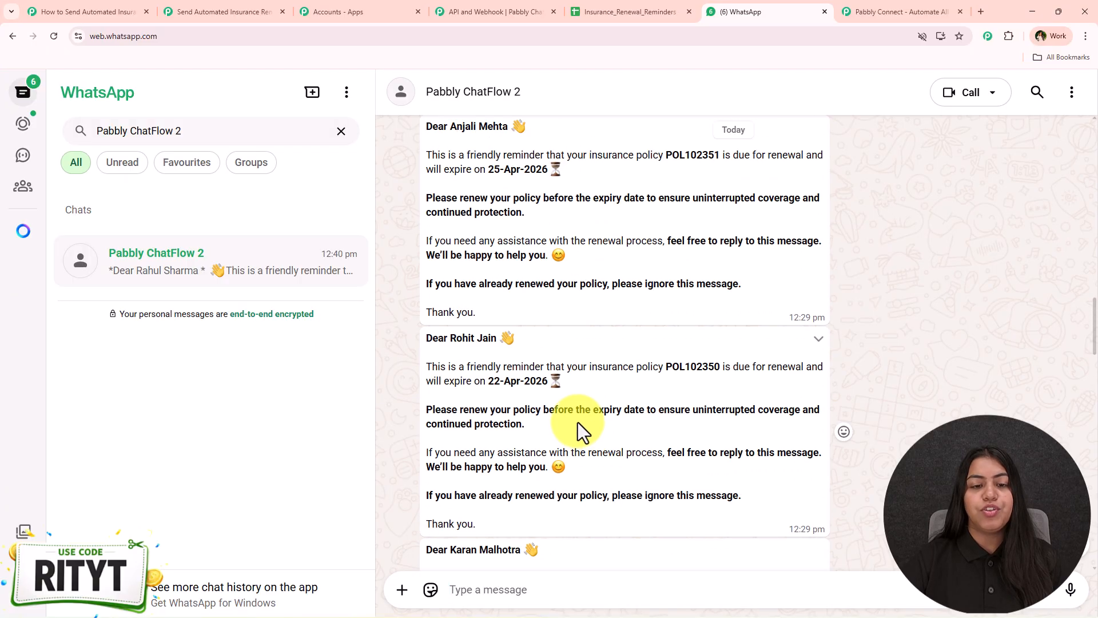
scroll(577, 425, up, 15)
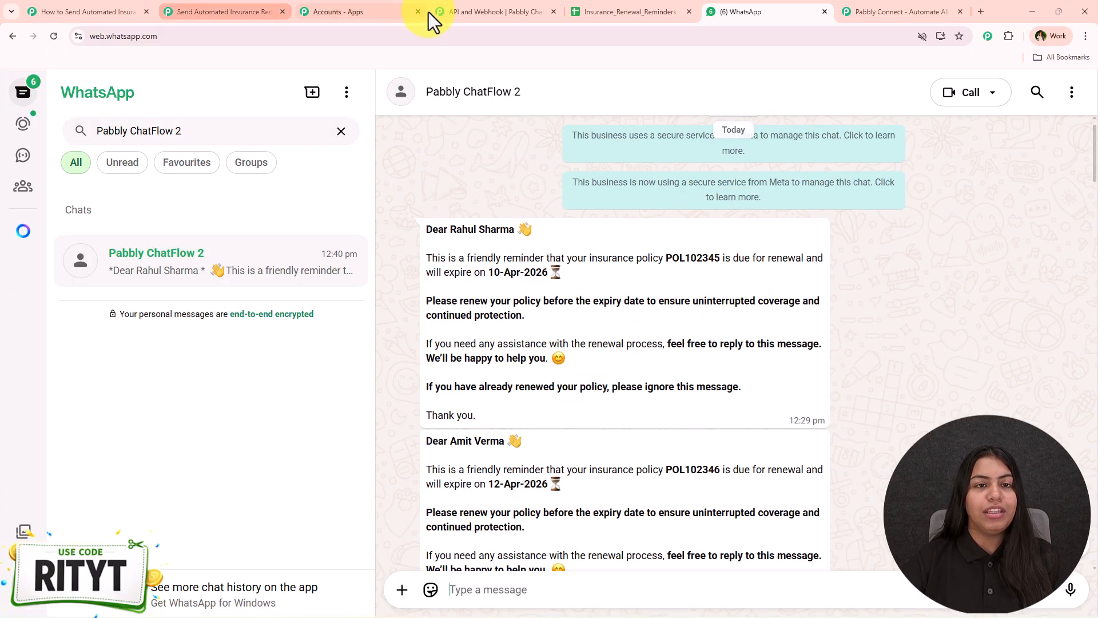
- In the reminders sheet, select empty rows 17–18 and open, then dismiss, the Pabbly Connect Webhooks add-on
click(647, 12)
scroll(444, 421, down, 5)
drag(243, 352, 577, 336)
click(310, 103)
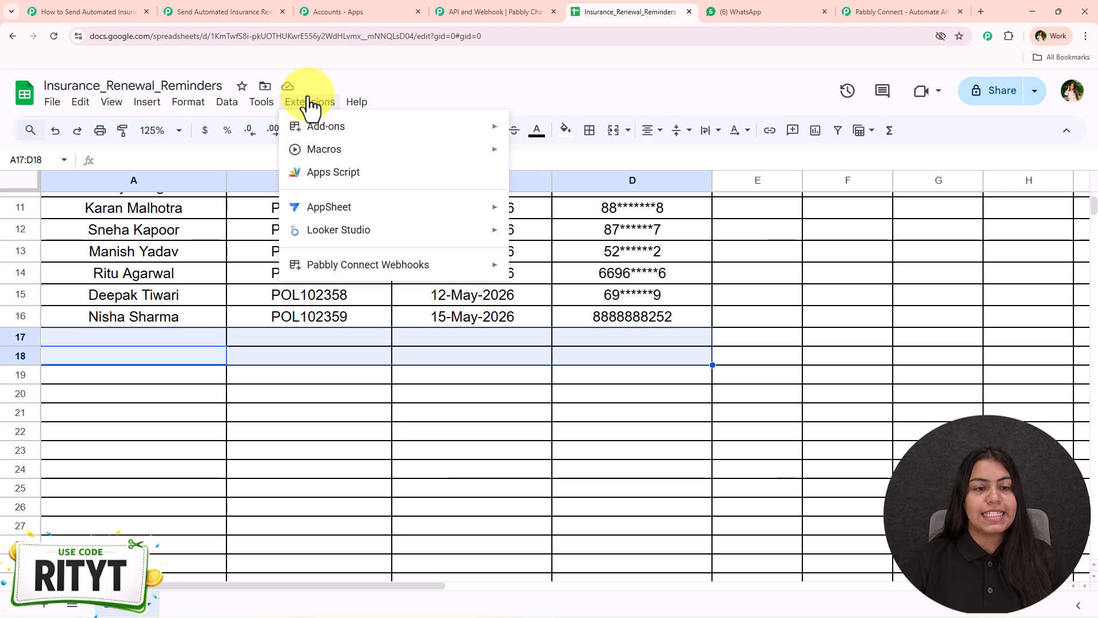
mouse_move(336, 265)
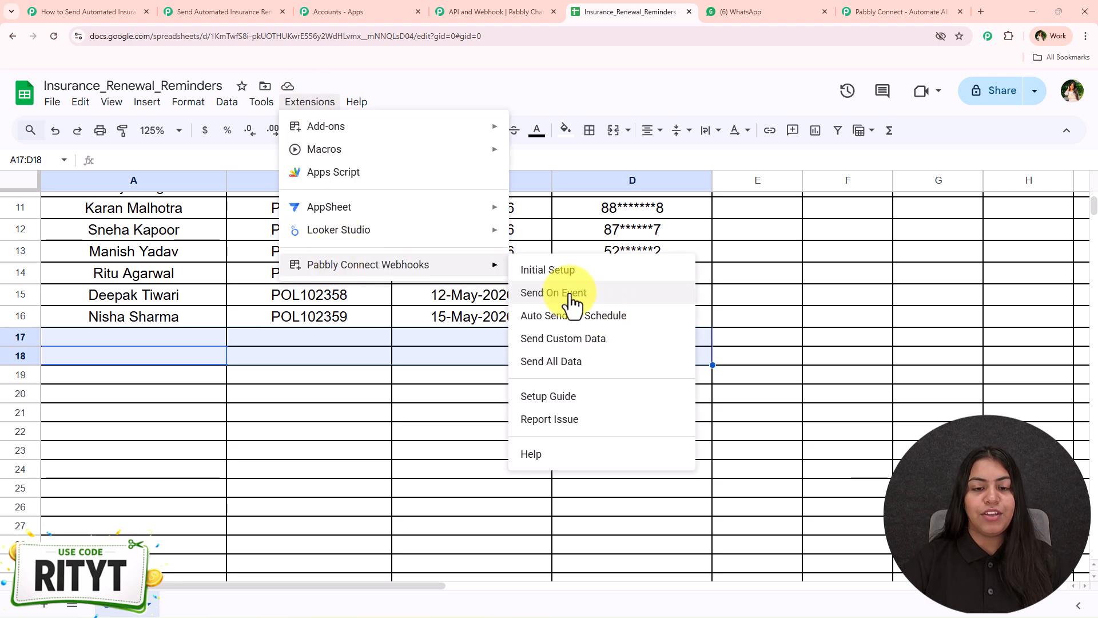
click(252, 344)
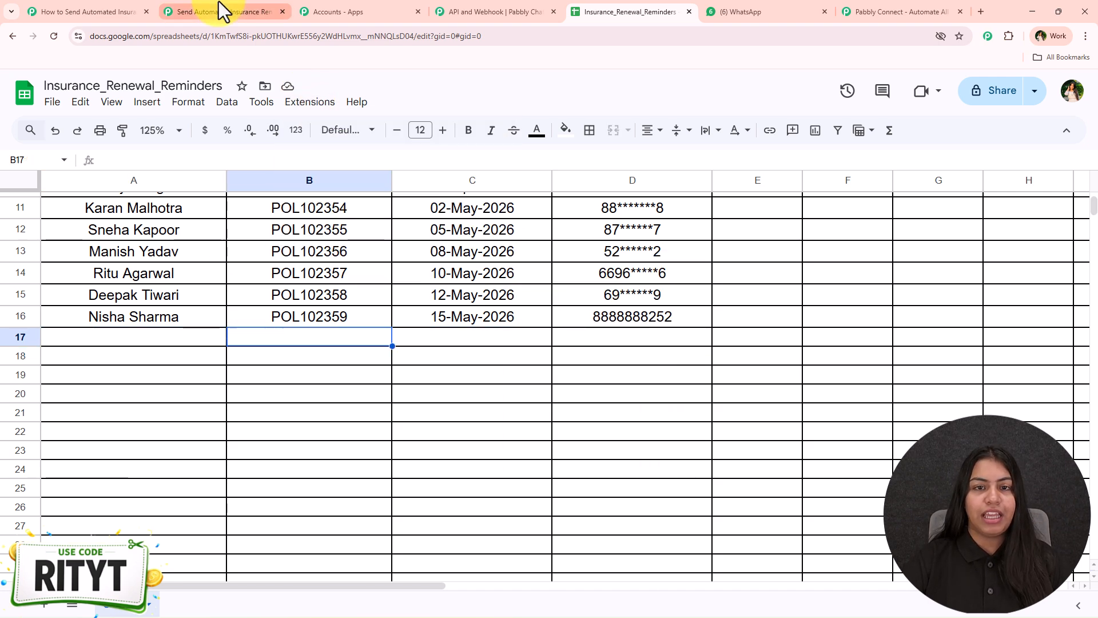
click(221, 10)
- Shift the Google Sheets trigger and Pabbly Chatflow Send Text Message nodes rightward on the canvas
drag(191, 271, 227, 278)
drag(529, 419, 568, 433)
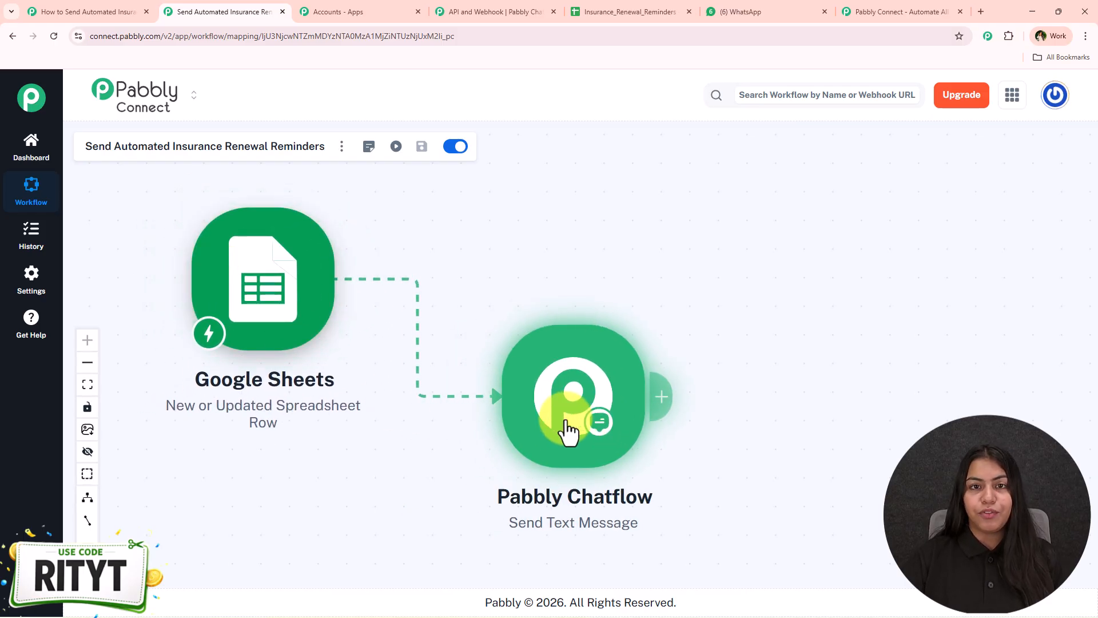